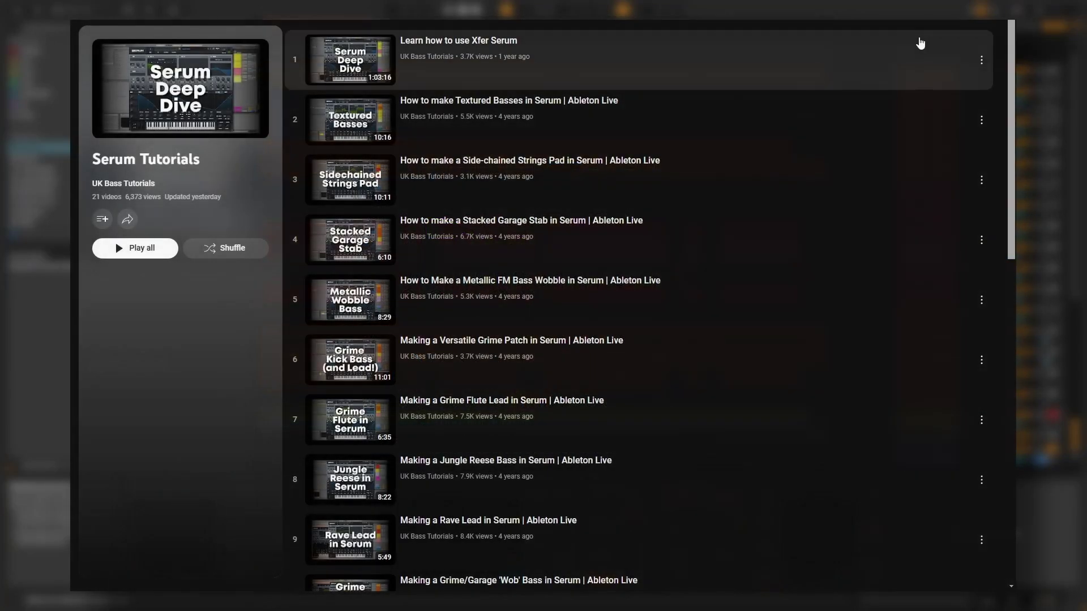
scroll(911, 57, down, 5)
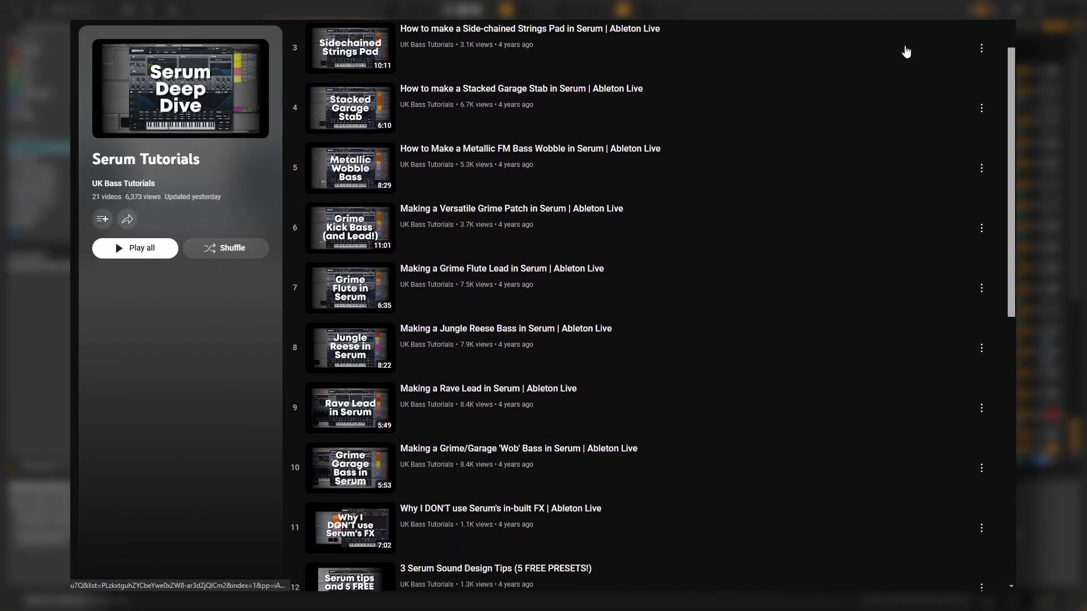
scroll(904, 68, down, 2)
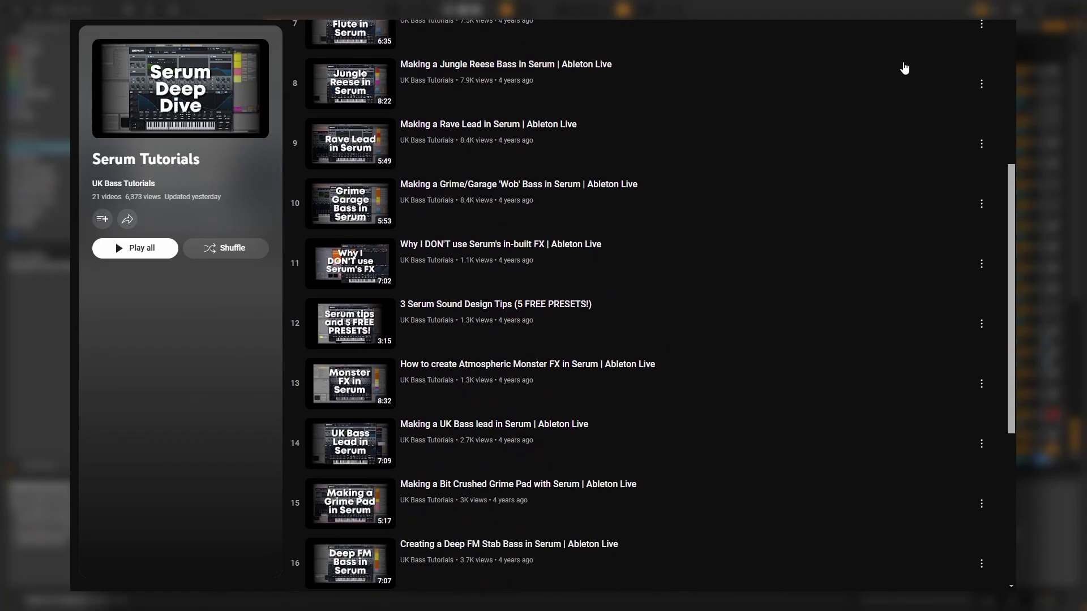
scroll(903, 68, down, 3)
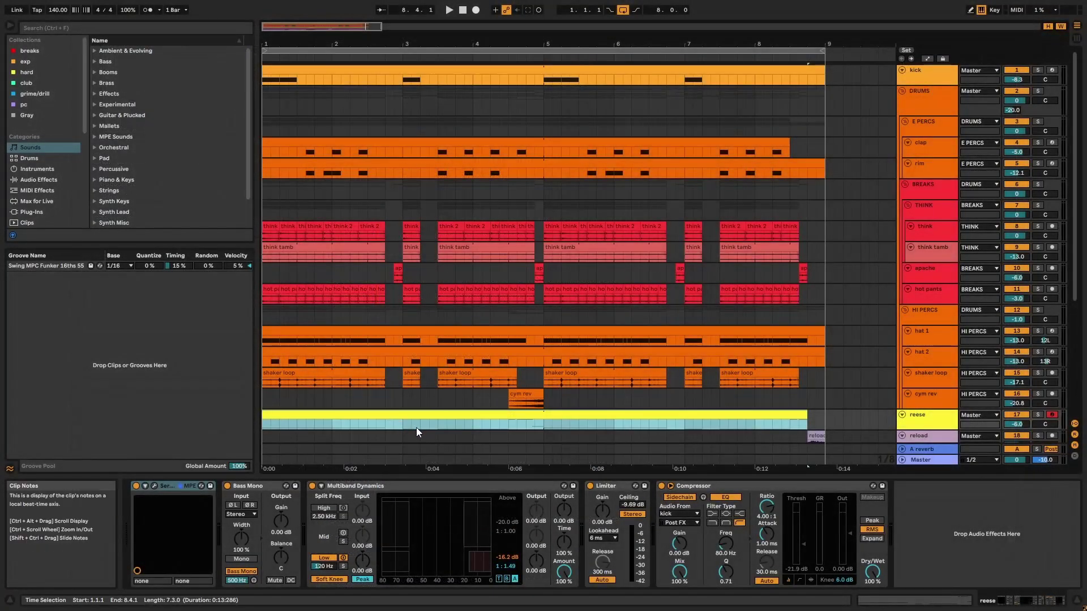
click(510, 399)
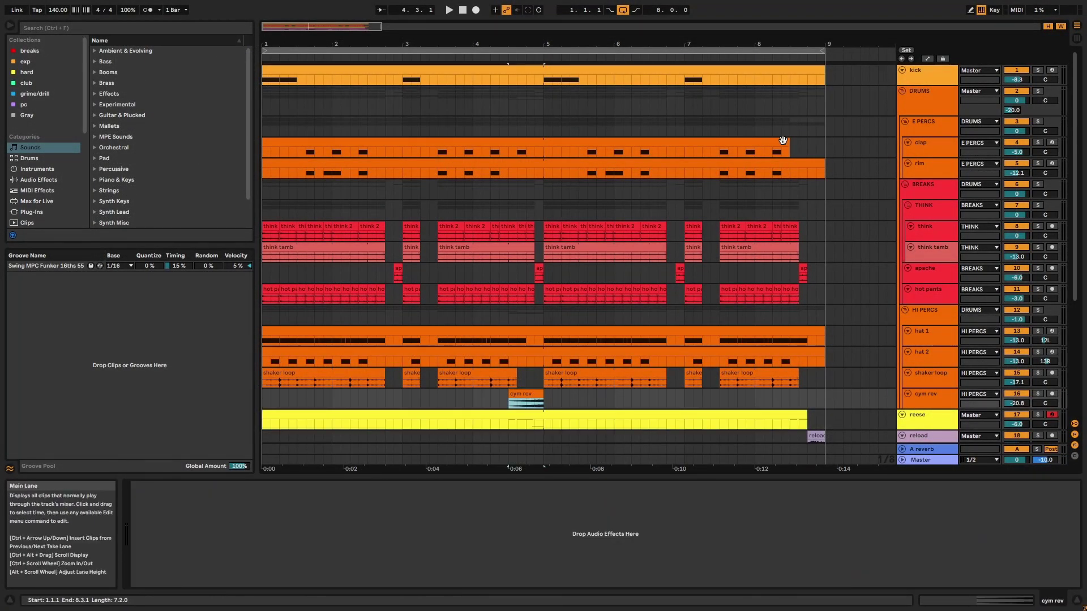
shift+click(783, 140)
shift+click(790, 69)
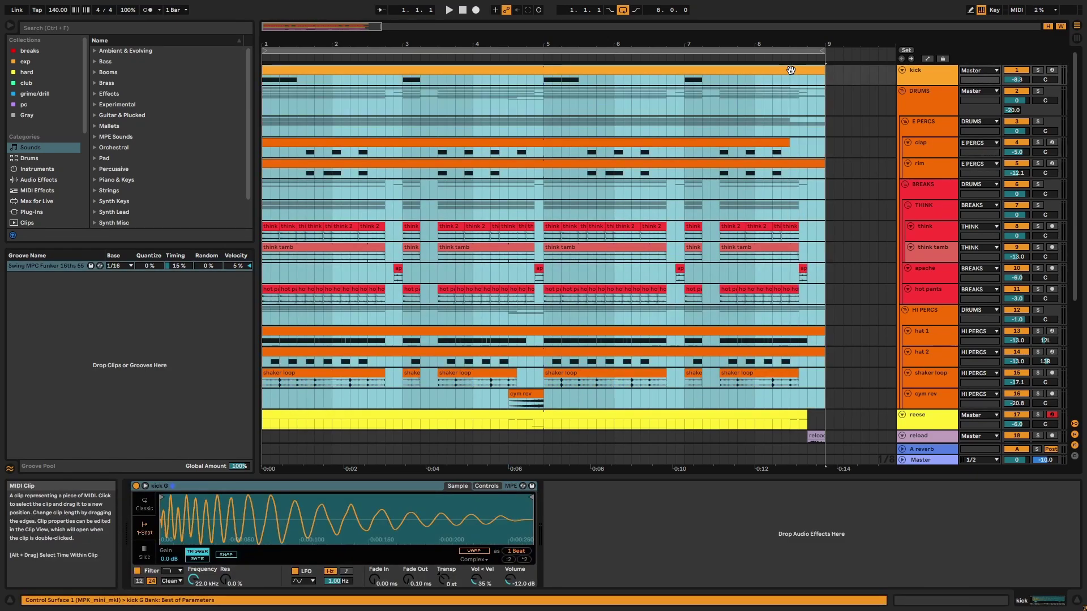
Delete all devices from the reese track.
scroll(796, 168, down, 1)
click(914, 394)
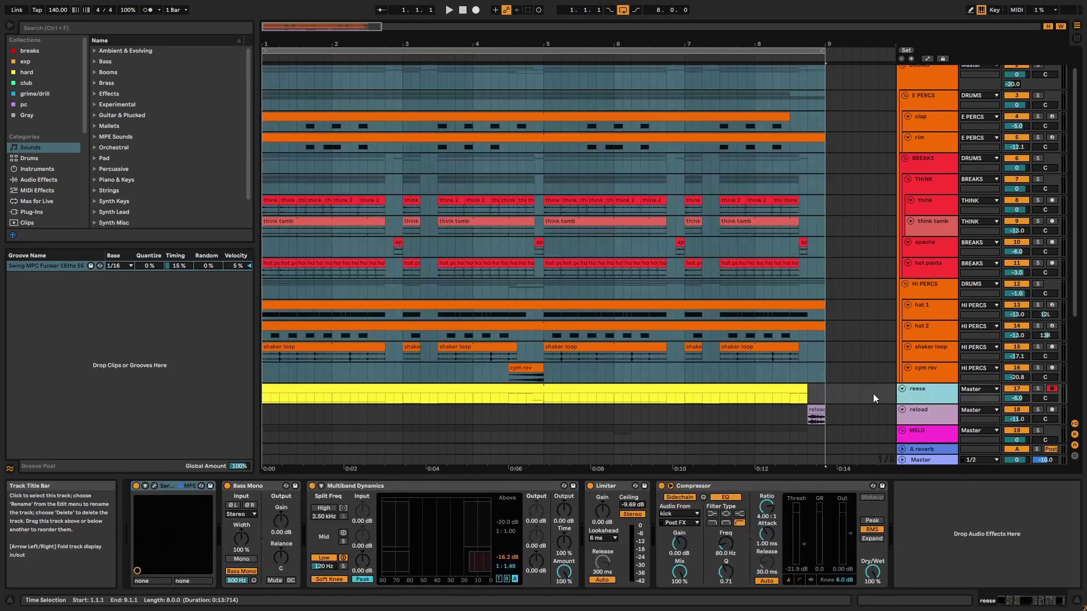
click(800, 389)
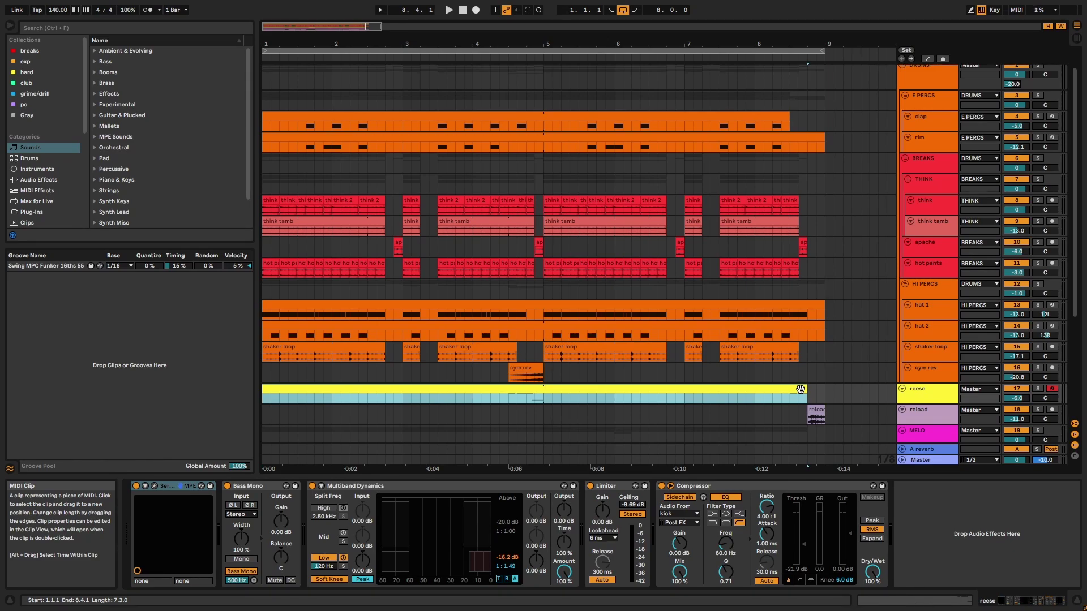
click(443, 485)
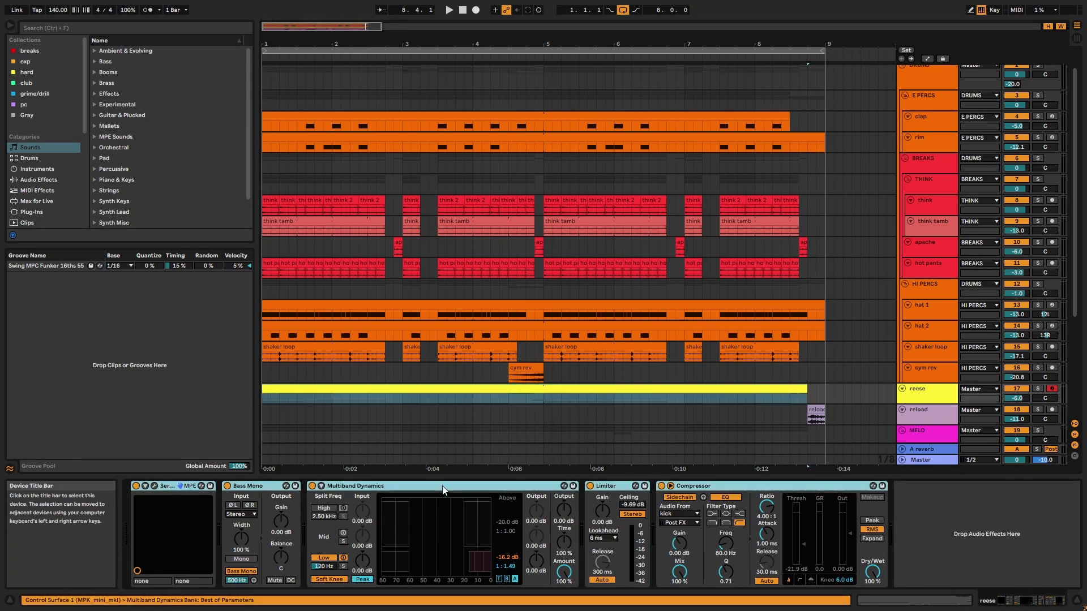
key(ctrl+a)
key(Delete)
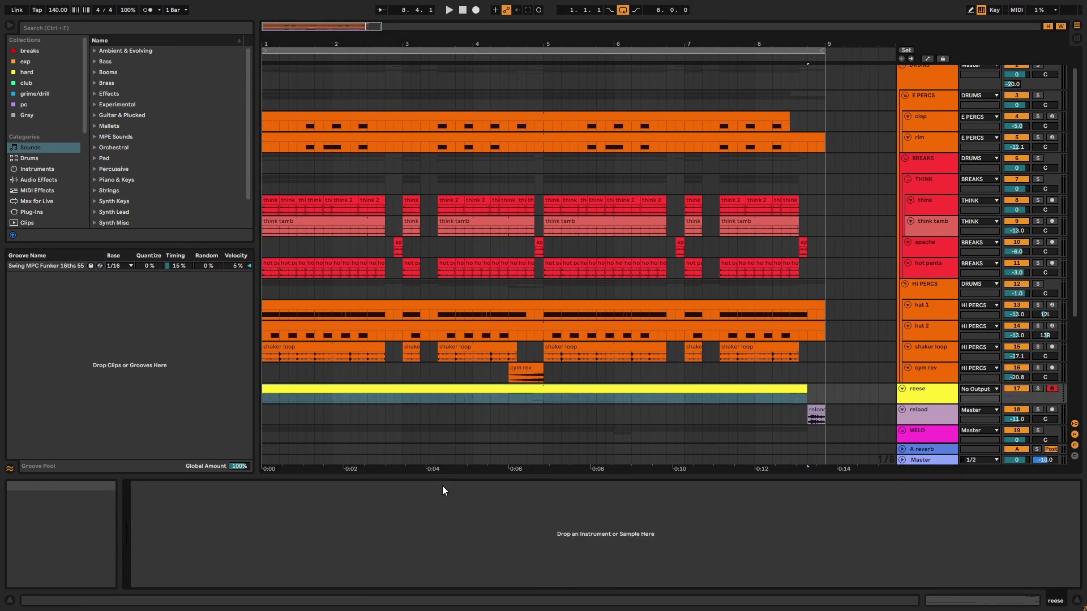
Find the Serum plug-in in the browser, load it onto the reese track and solo that track.
key(ctrl+f)
text(serum)
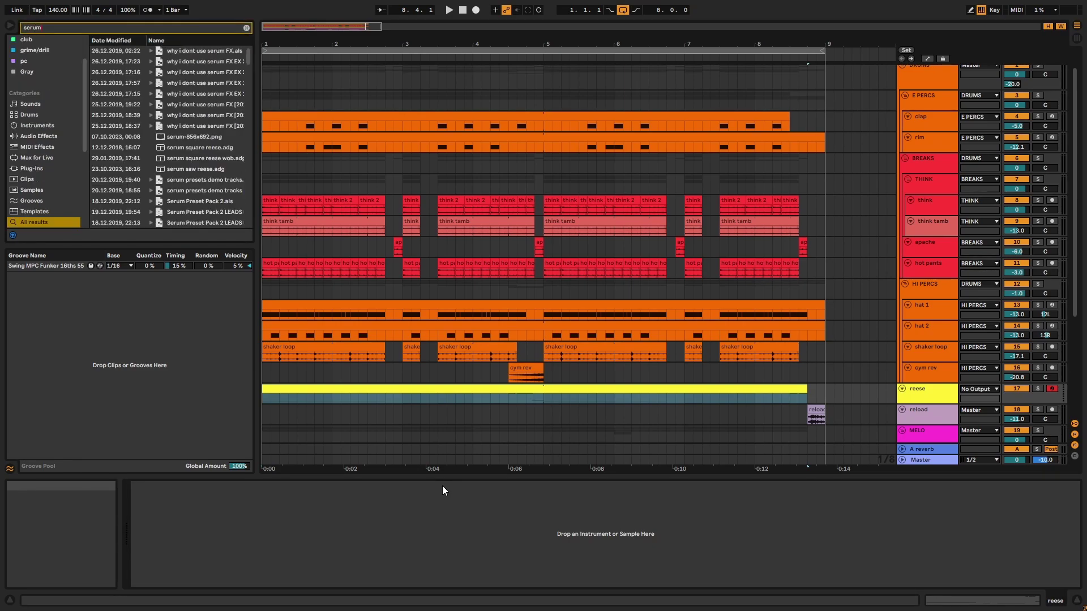
click(44, 167)
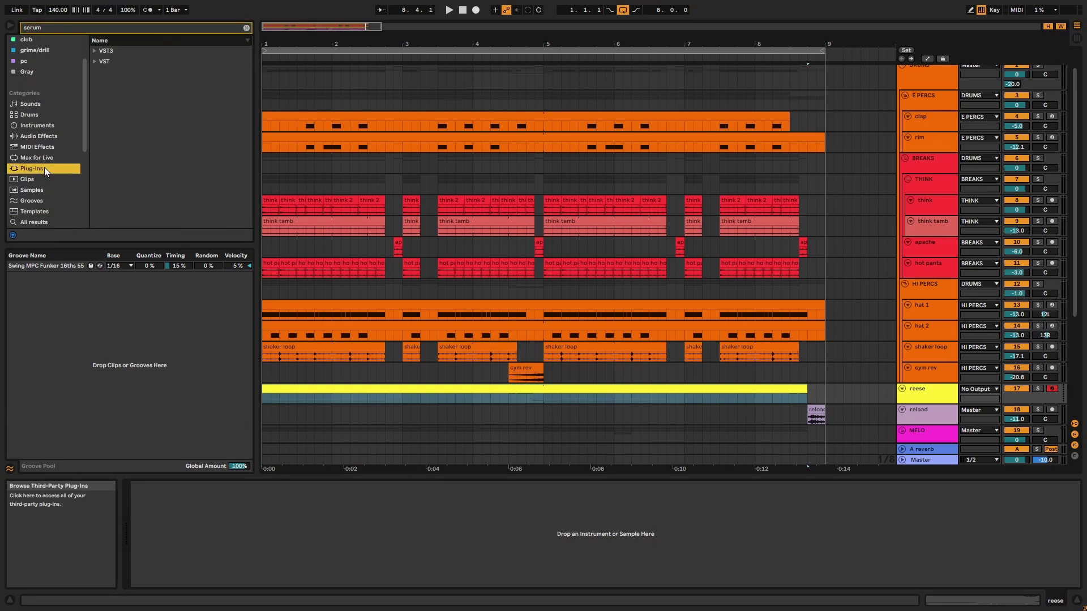
click(94, 50)
click(101, 61)
drag(131, 70, 394, 397)
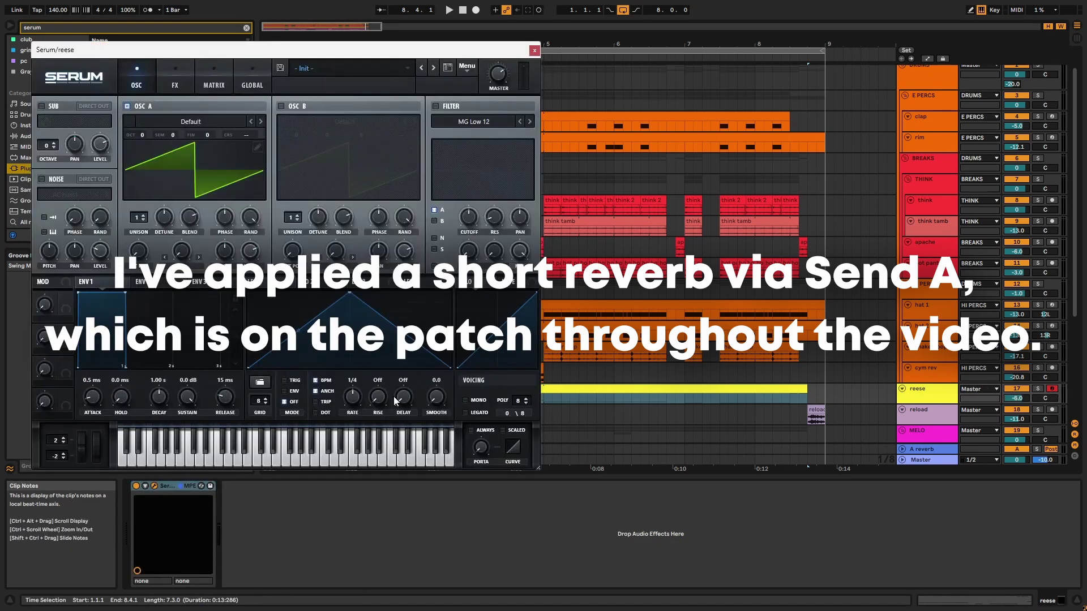
click(1038, 389)
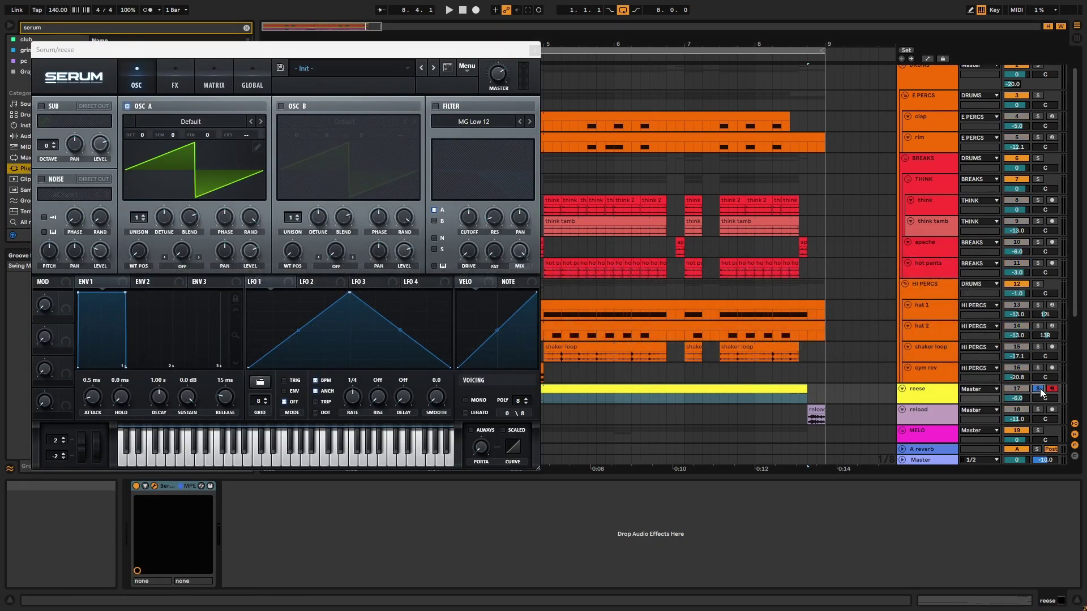
Set oscillator A to the analog BS2 - Acid wavetable at octave -2 and play the bassline.
click(189, 130)
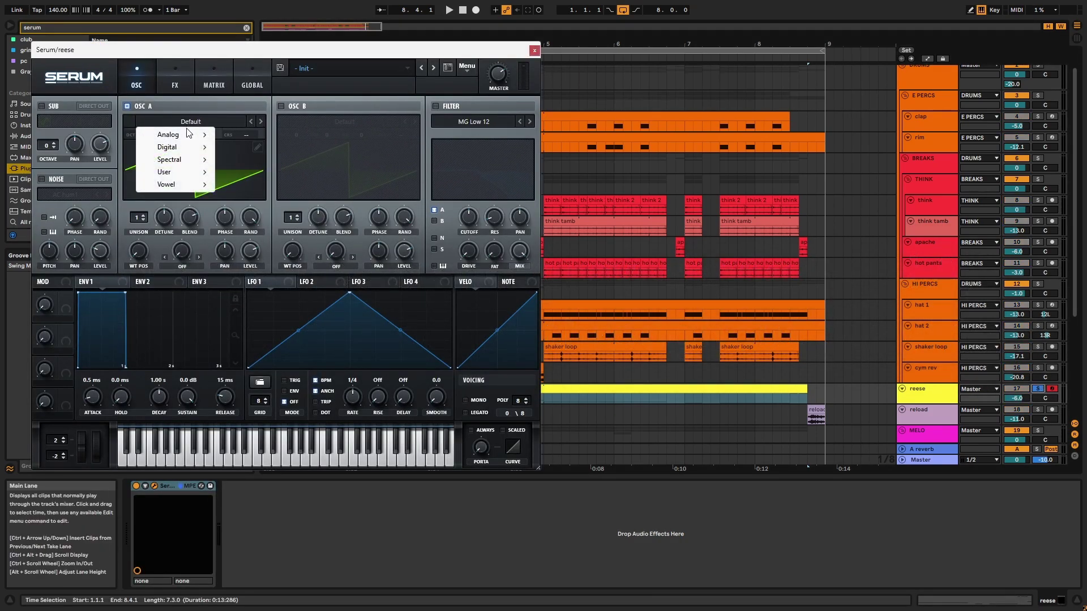
mouse_move(187, 131)
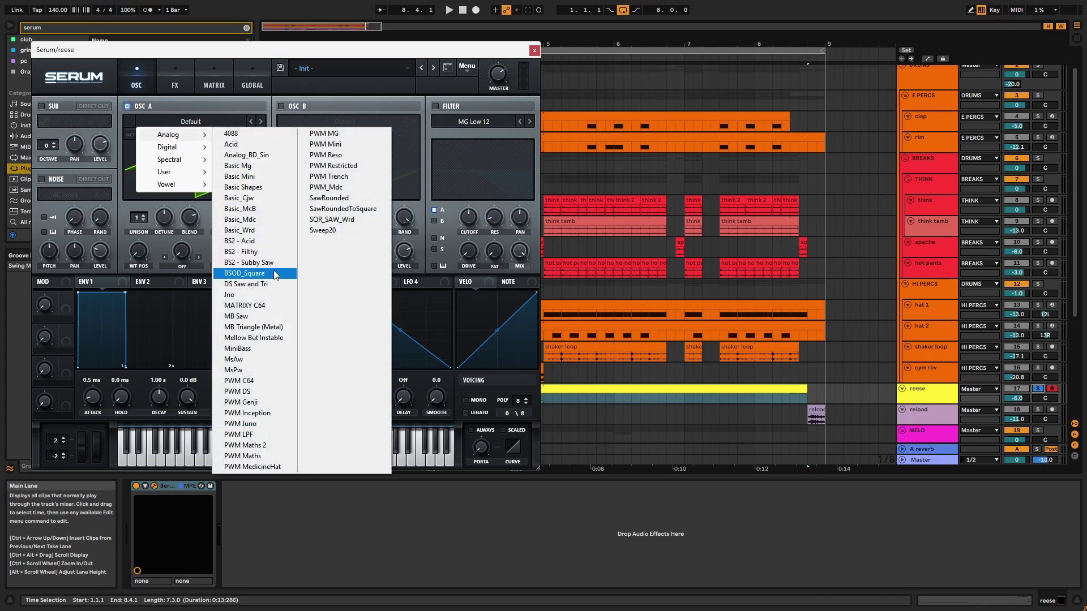
click(264, 244)
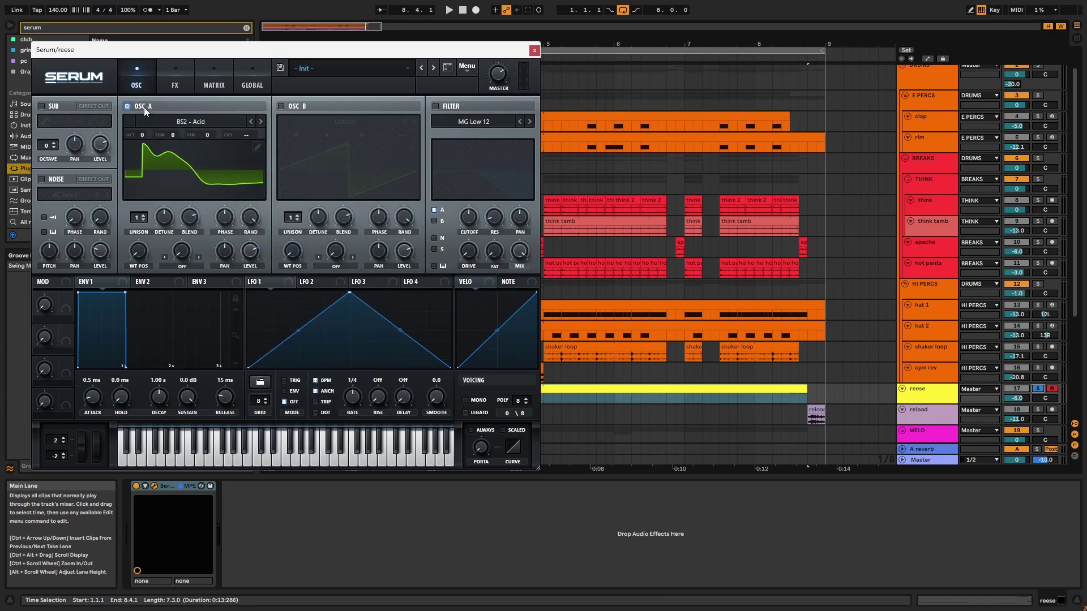
drag(152, 158, 155, 172)
key(space)
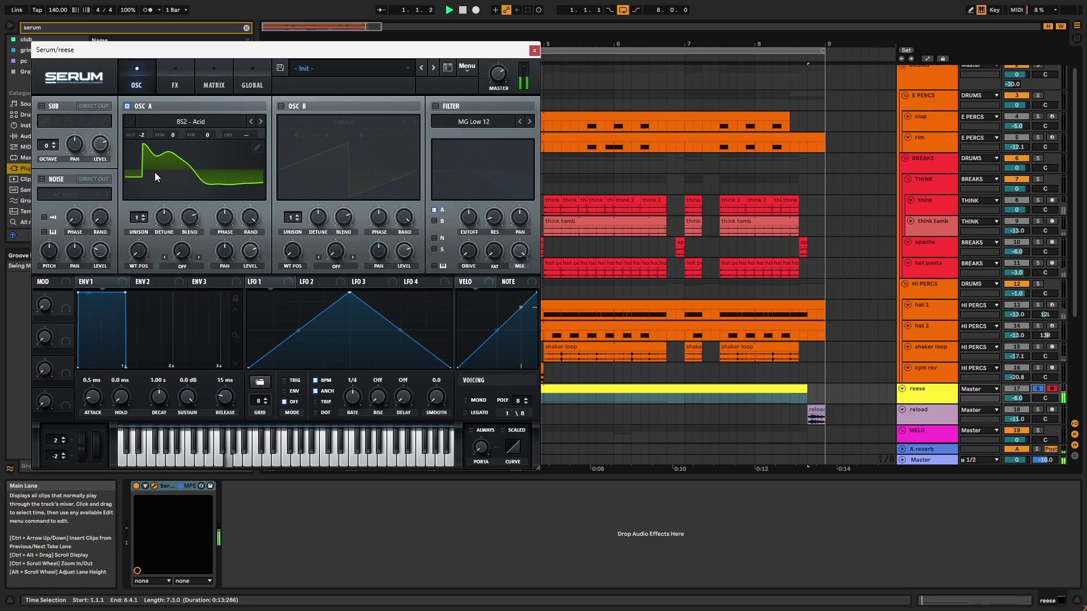
key(space)
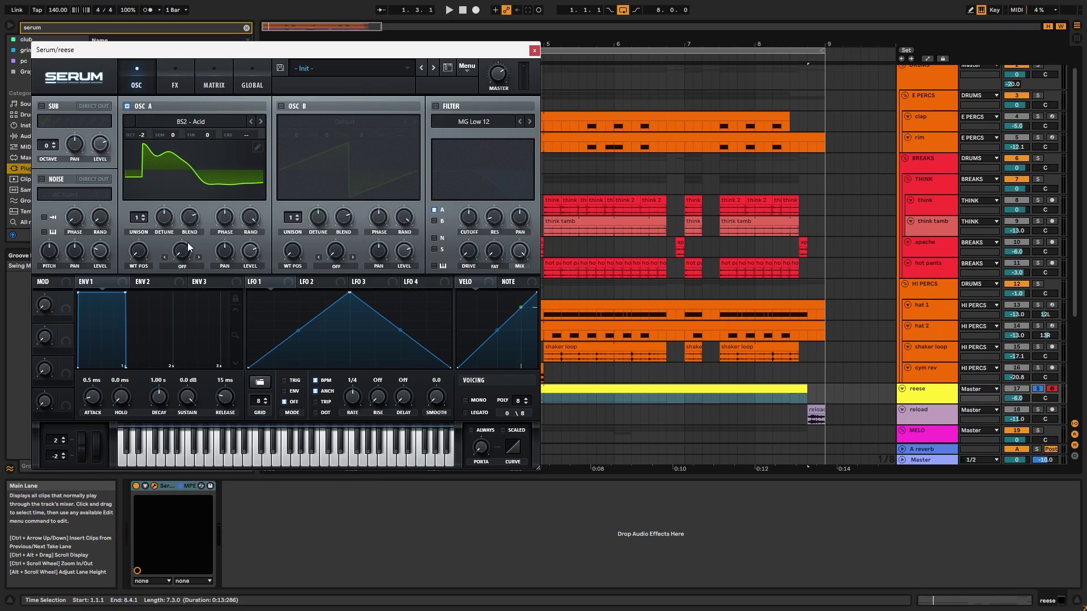
Set oscillator A's unison to 7 voices and adjust its wavetable position.
drag(139, 223, 154, 173)
drag(143, 256, 147, 258)
key(a)
Enable the sub oscillator, set its octave to -2 and listen to the bassline.
click(42, 107)
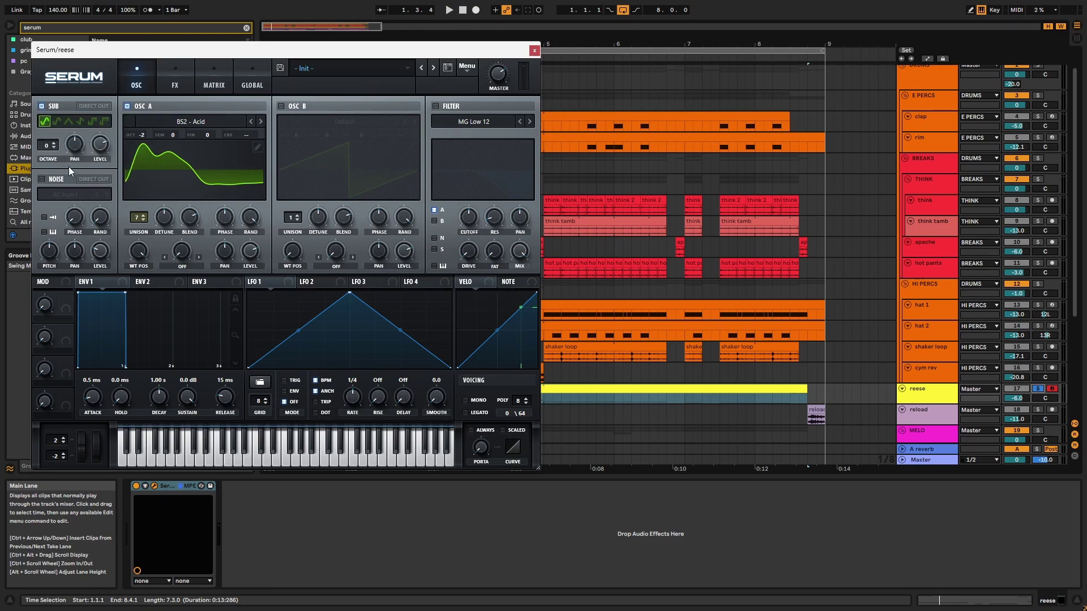
click(55, 146)
click(55, 146)
key(space)
key(space)
Set Envelope 1's attack to 34 ms and its release to 37 ms.
drag(94, 399, 102, 385)
drag(222, 397, 223, 393)
Switch the voicing to mono with always-on portamento and set the portamento time to 350 ms.
click(466, 400)
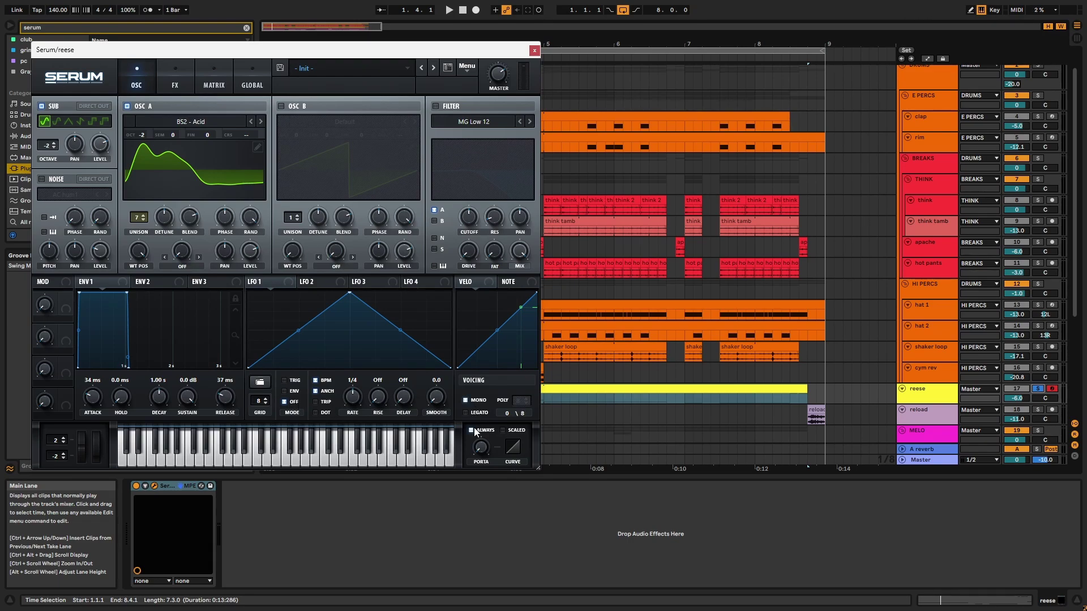
drag(481, 447, 497, 413)
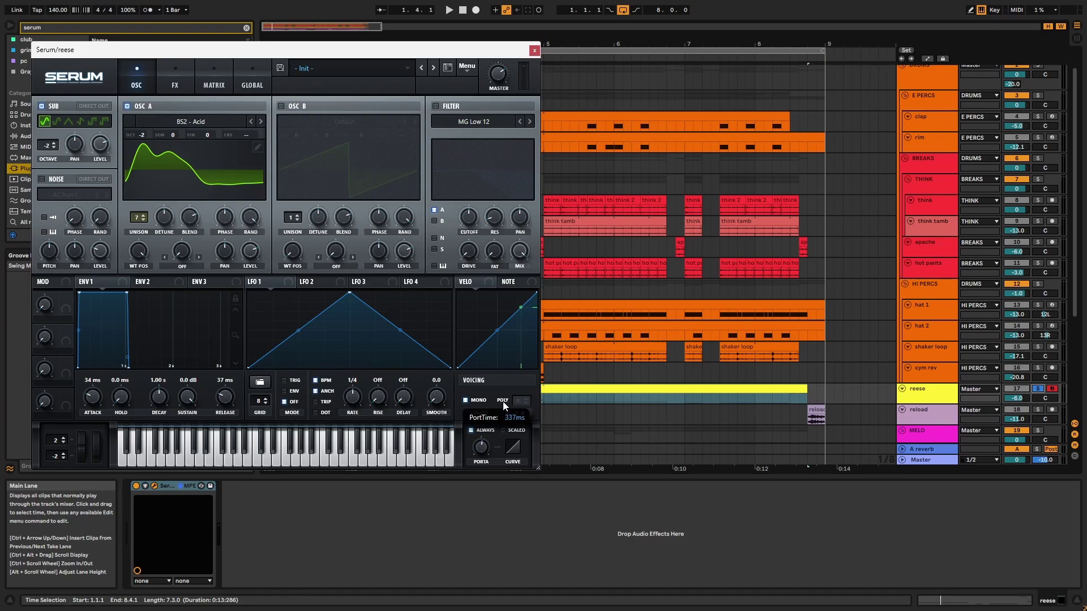
key(space)
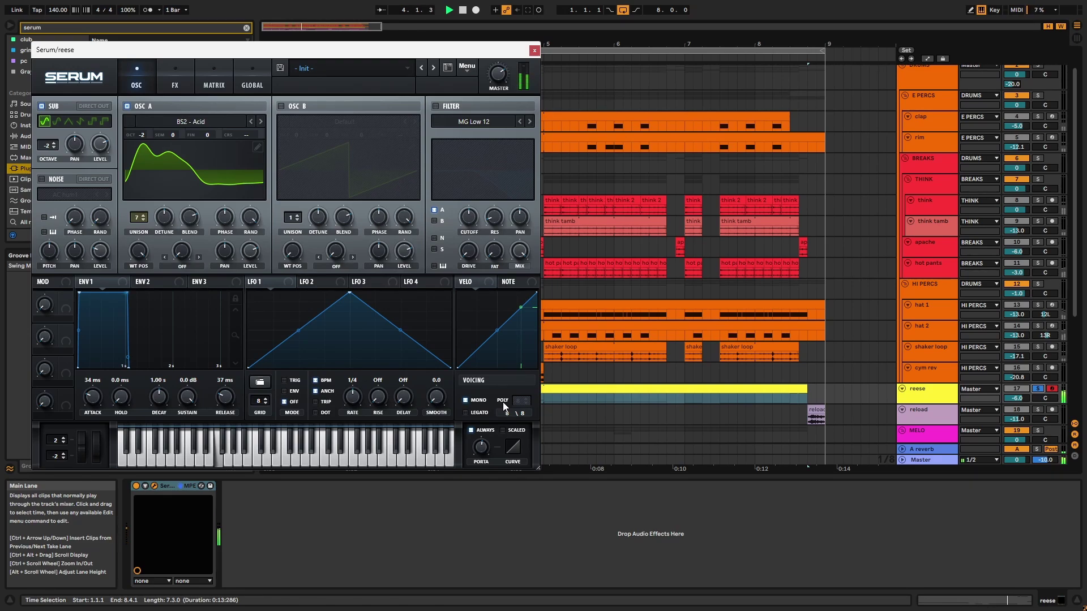
double_click(482, 448)
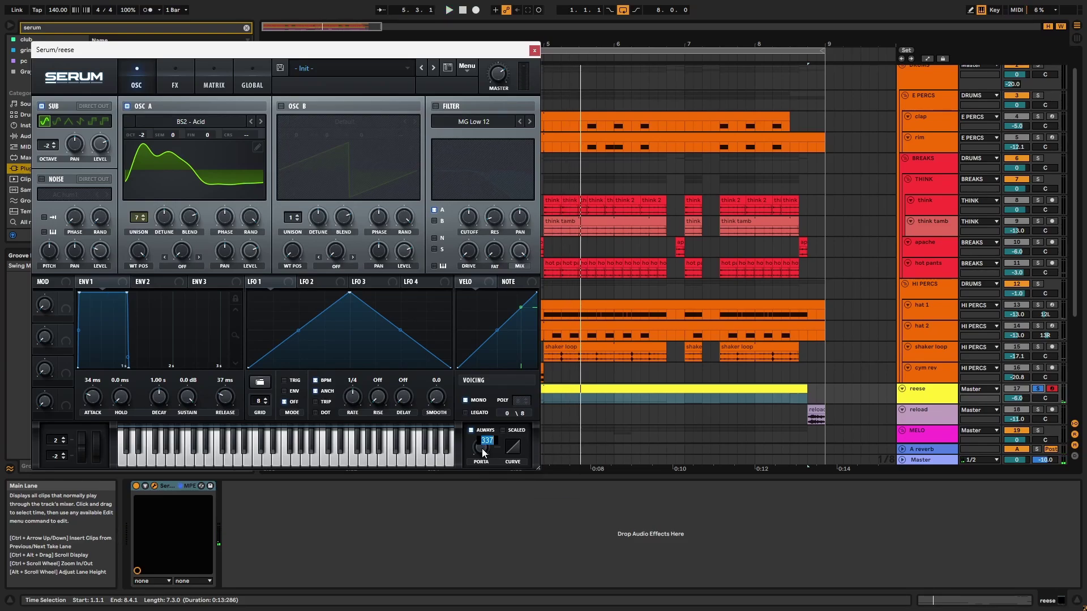
text(350)
key(Return)
Enable the MG Low 12 filter, lower its cutoff and set its drive to 30%.
click(440, 106)
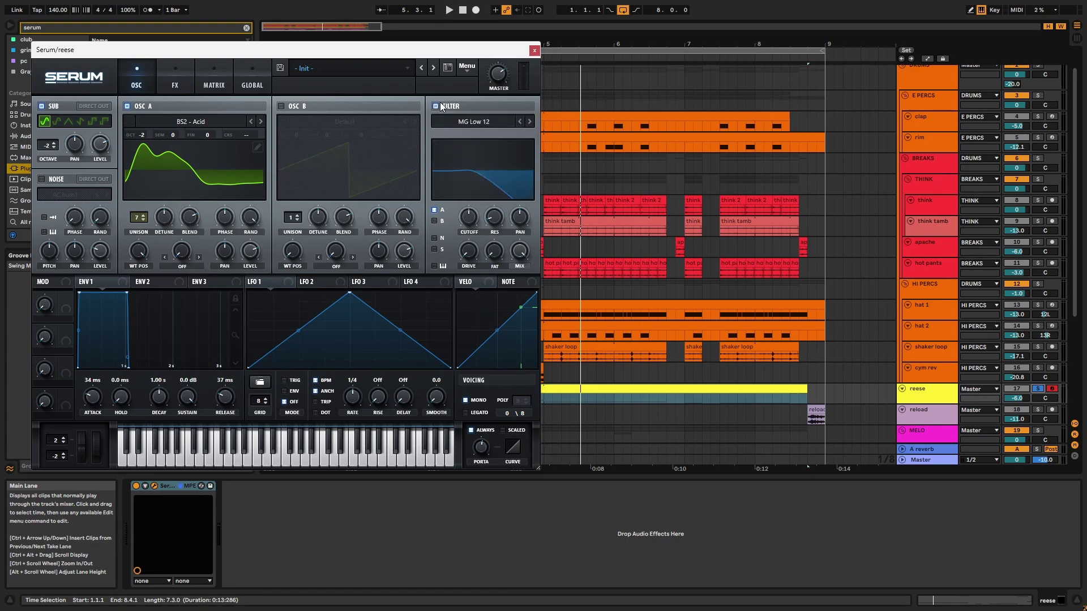
drag(471, 224, 474, 248)
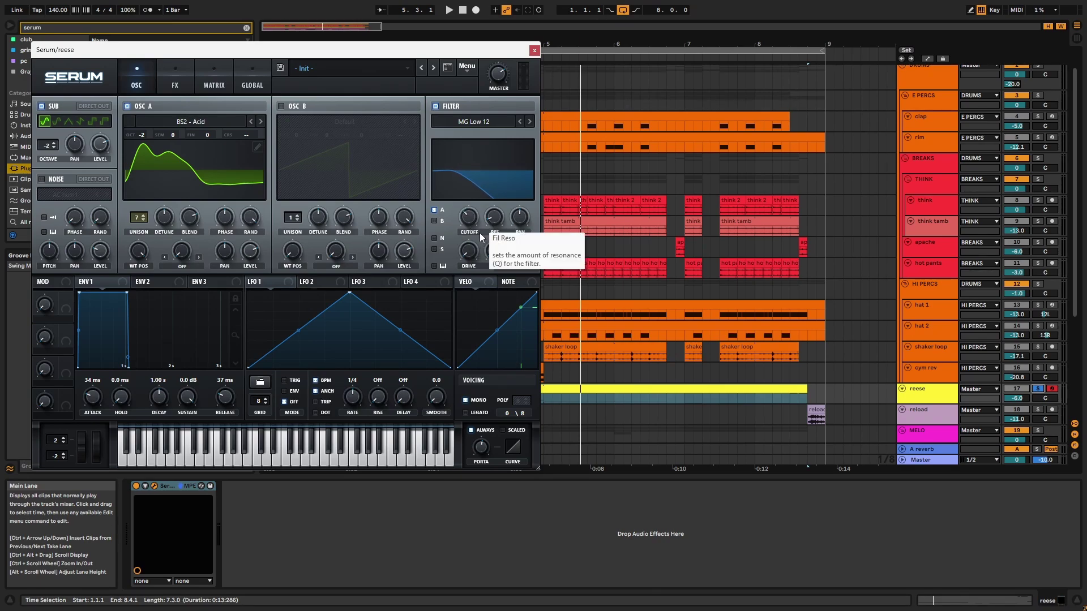
drag(473, 250, 477, 220)
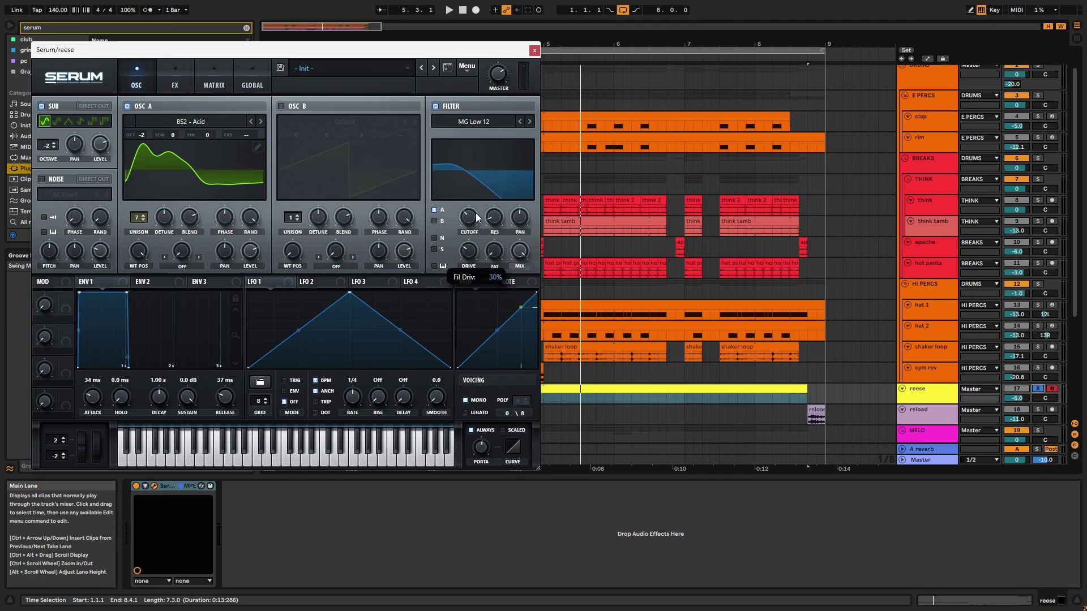
Raise the filter's fat amount to 44% and adjust its resonance while playing the bassline.
key(space)
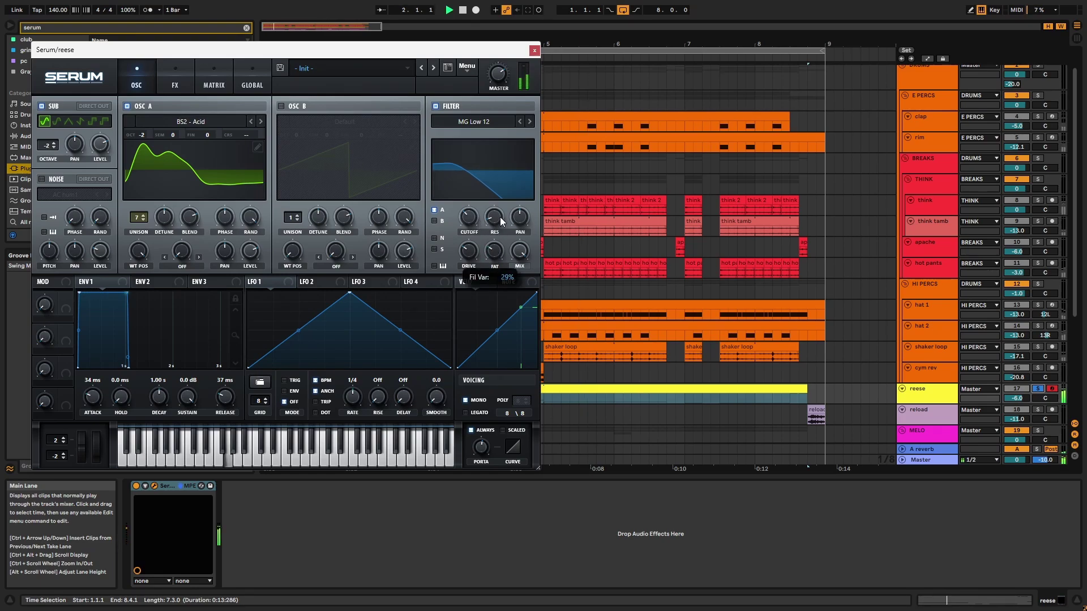
drag(501, 221, 507, 209)
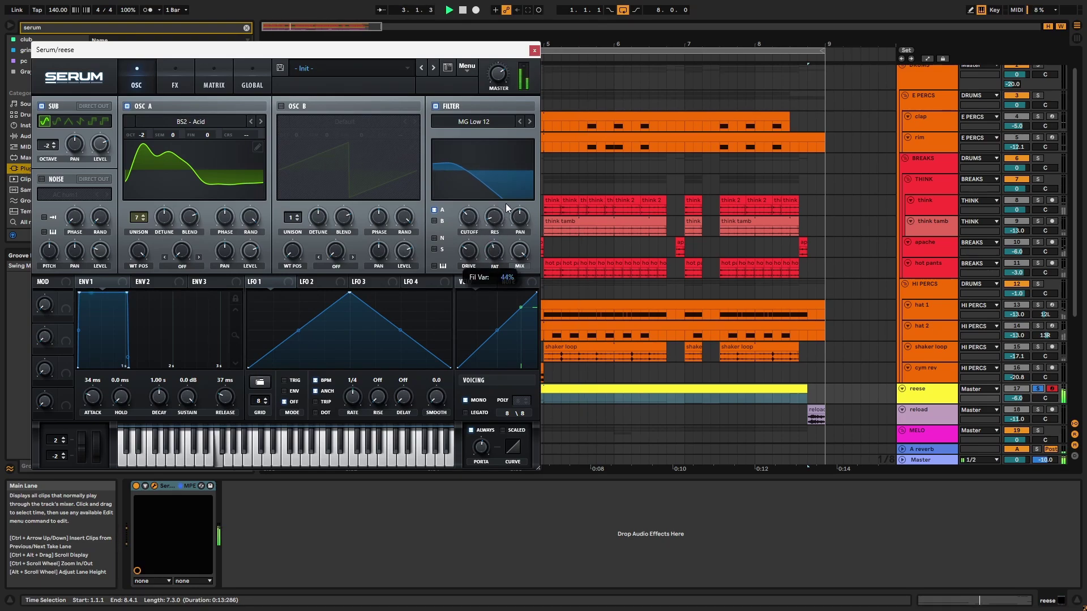
key(space)
mouse_move(495, 225)
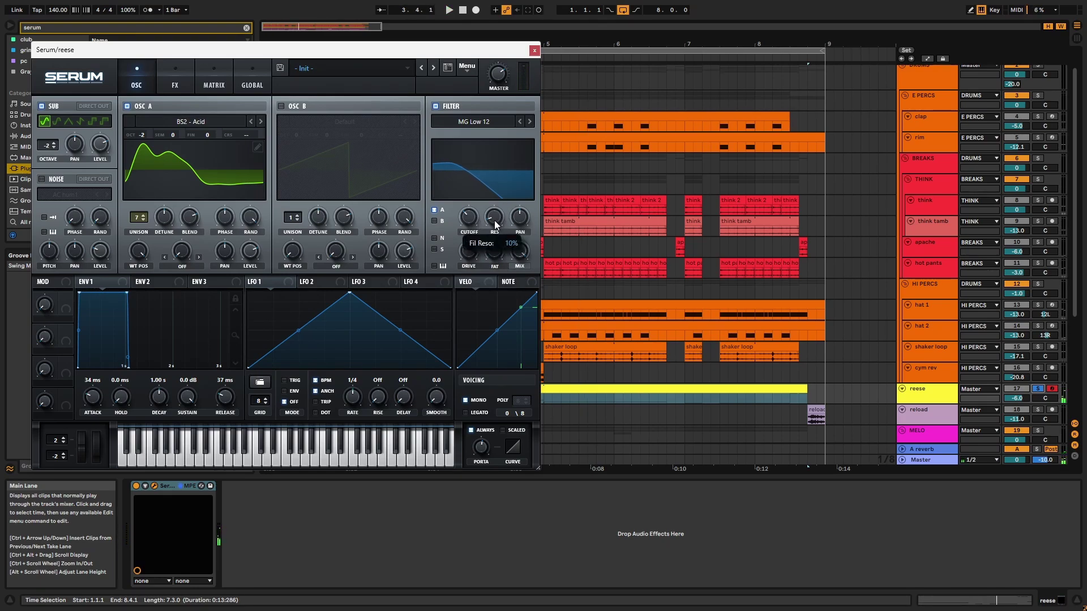
key(space)
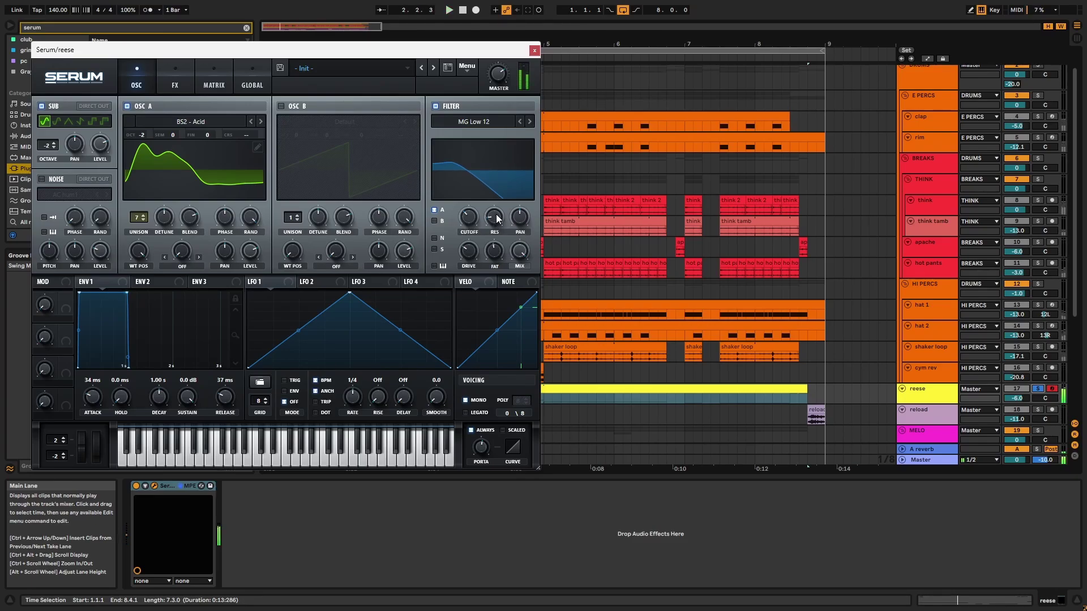
key(space)
Turn on keytracking for the filter cutoff and play the bassline.
click(444, 269)
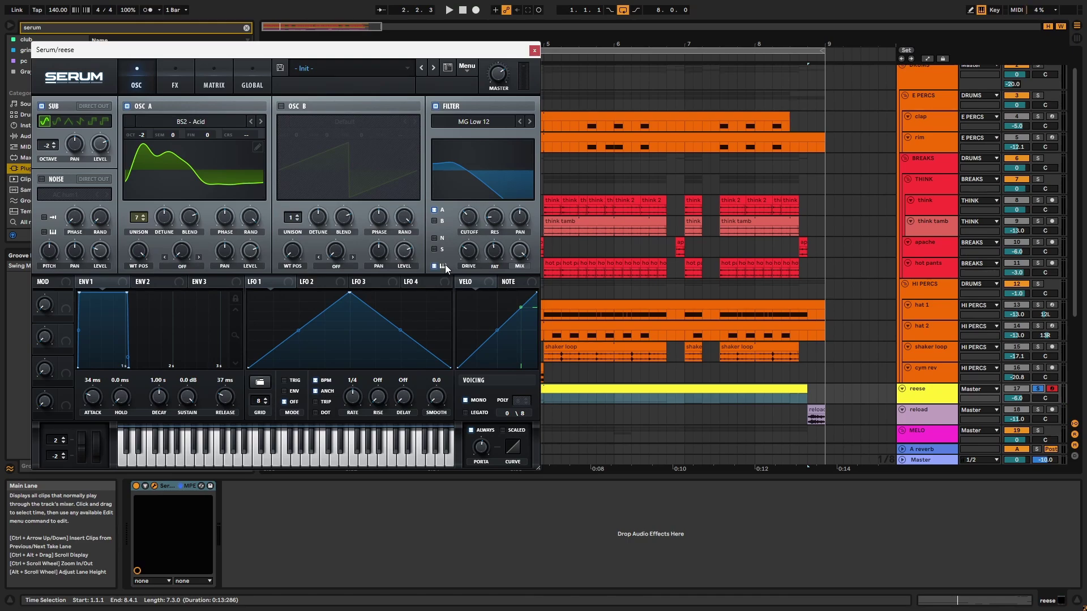
key(space)
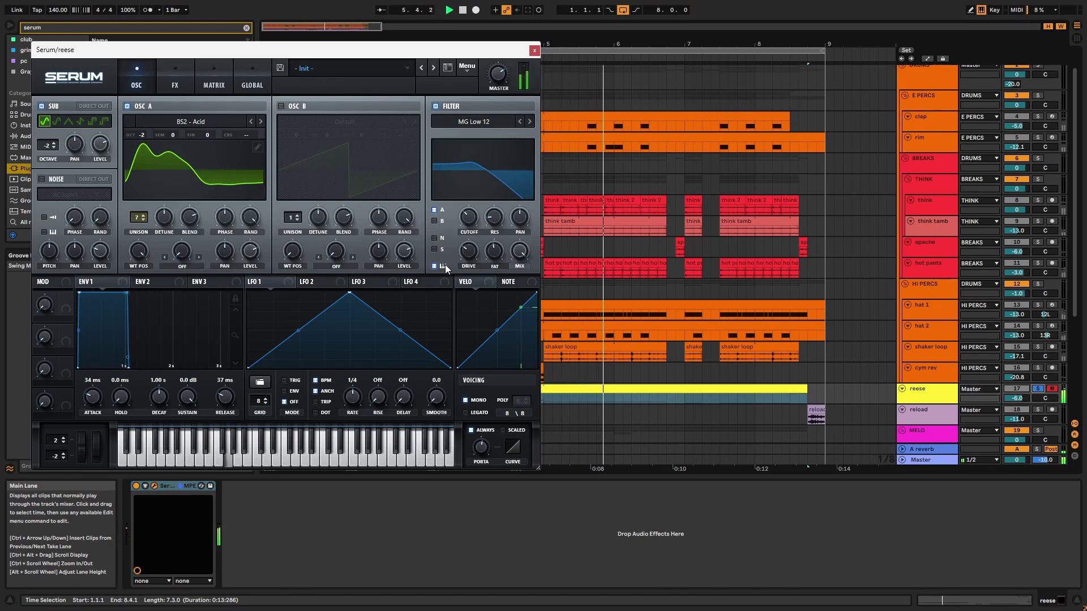
key(space)
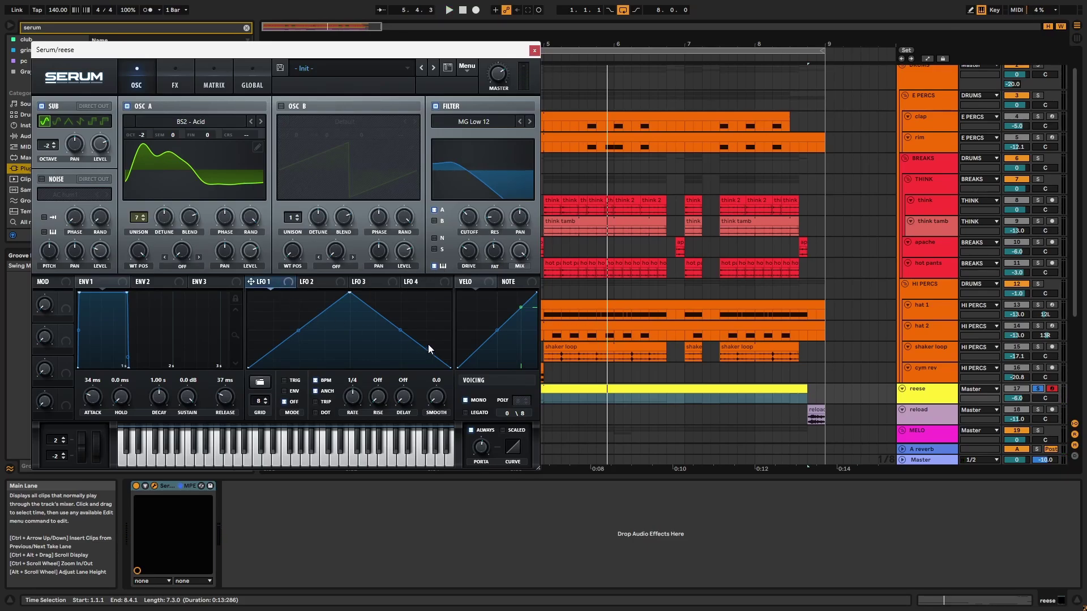
Shape LFO 1 as a rising curve in ENV mode at a 2 bar rate and assign it to oscillator A's wavetable position.
drag(349, 292, 550, 261)
drag(349, 330, 346, 351)
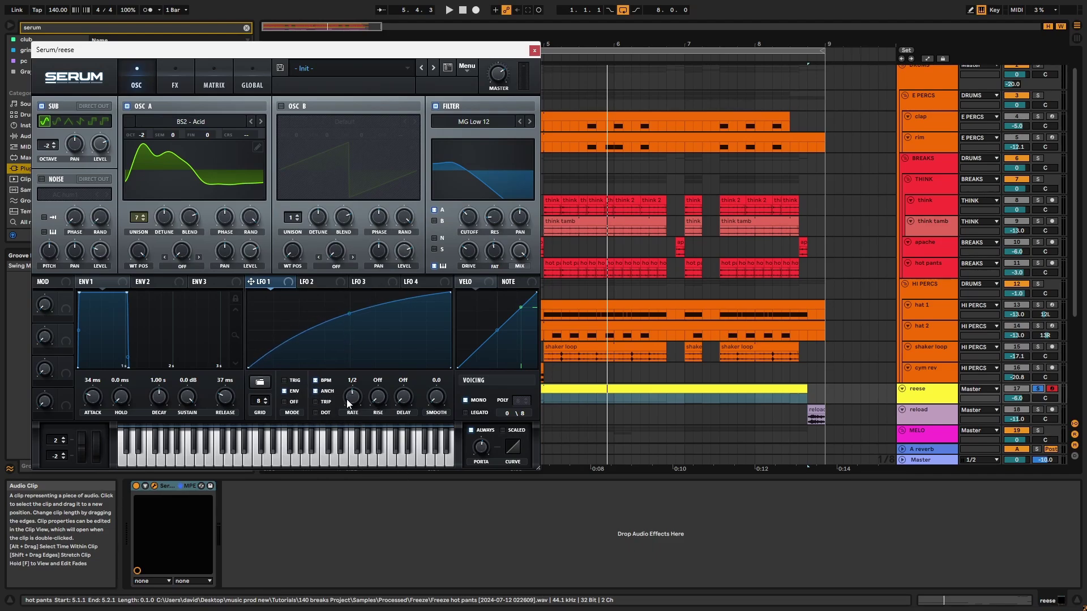
drag(348, 416, 355, 423)
drag(284, 281, 137, 290)
key(space)
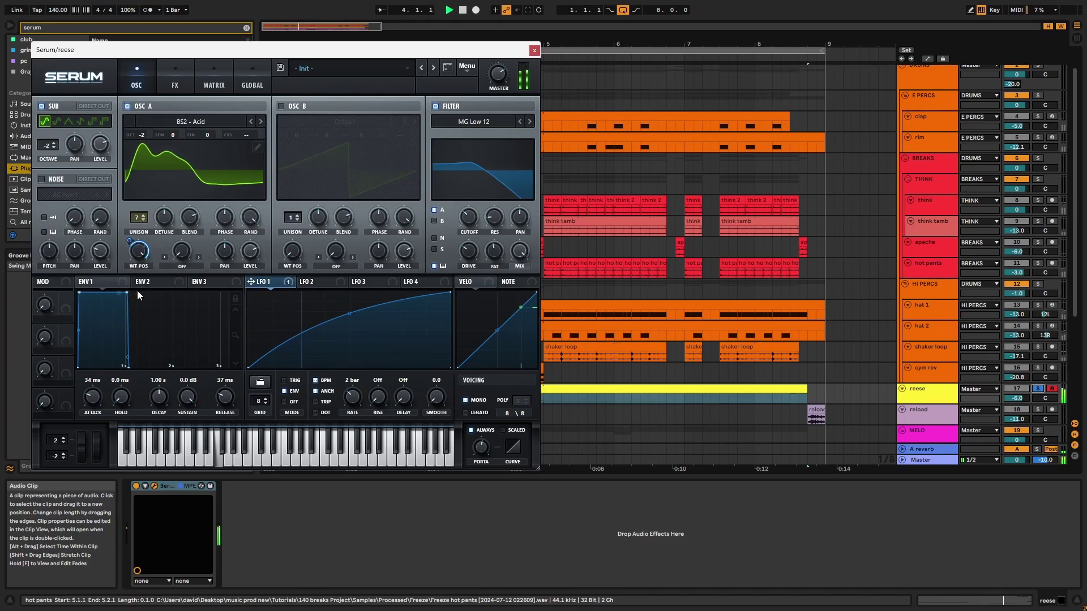
Assign LFO 1 to the filter's cutoff and resonance, and adjust the modulation amounts while playing the bassline.
key(space)
drag(292, 282, 491, 220)
key(space)
drag(491, 220, 479, 259)
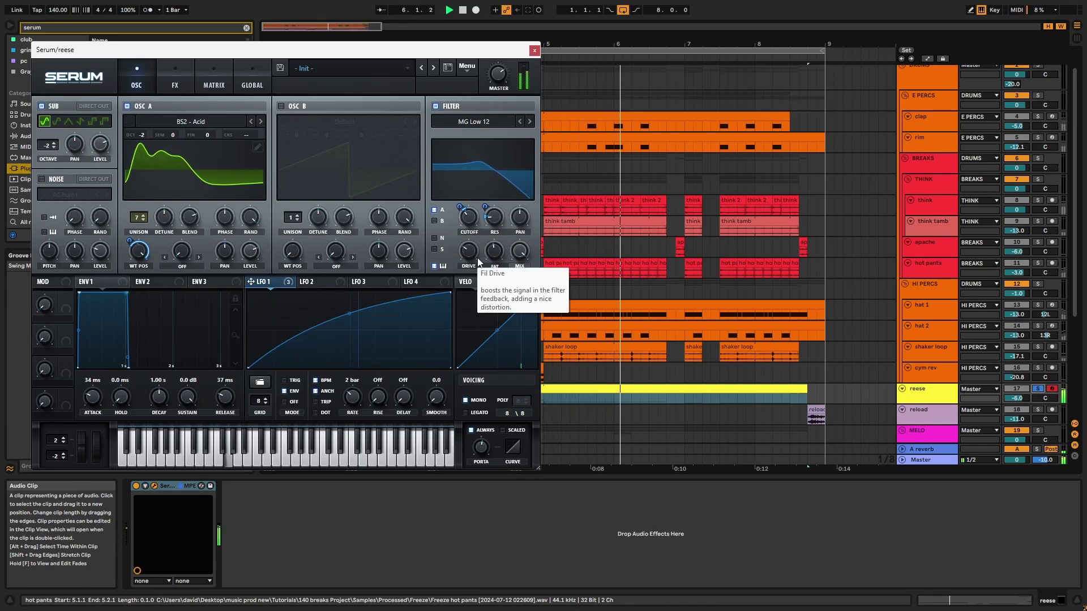
drag(490, 215, 490, 204)
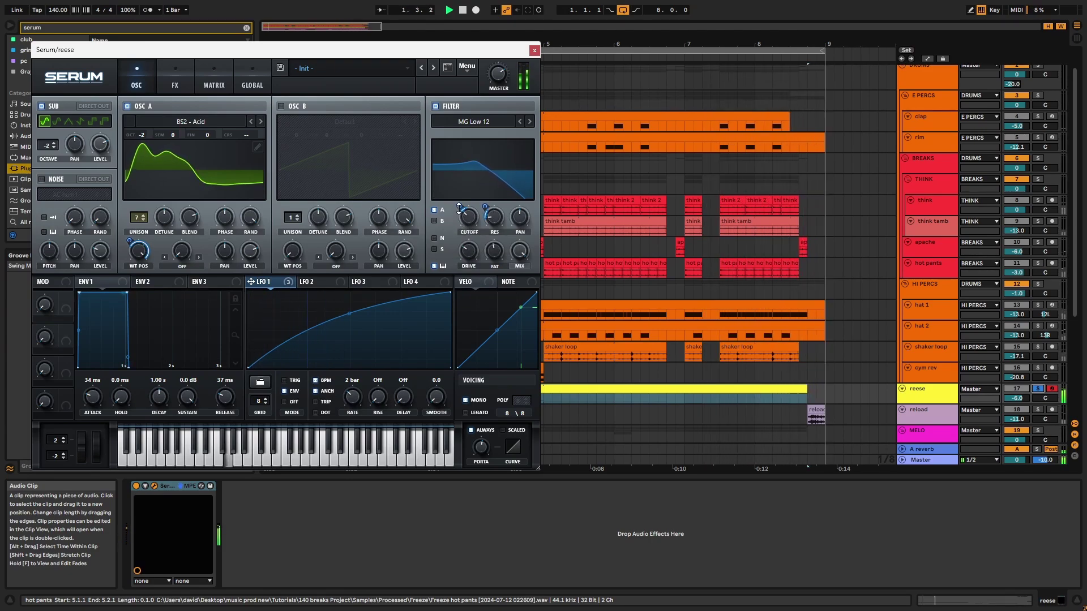
mouse_move(459, 208)
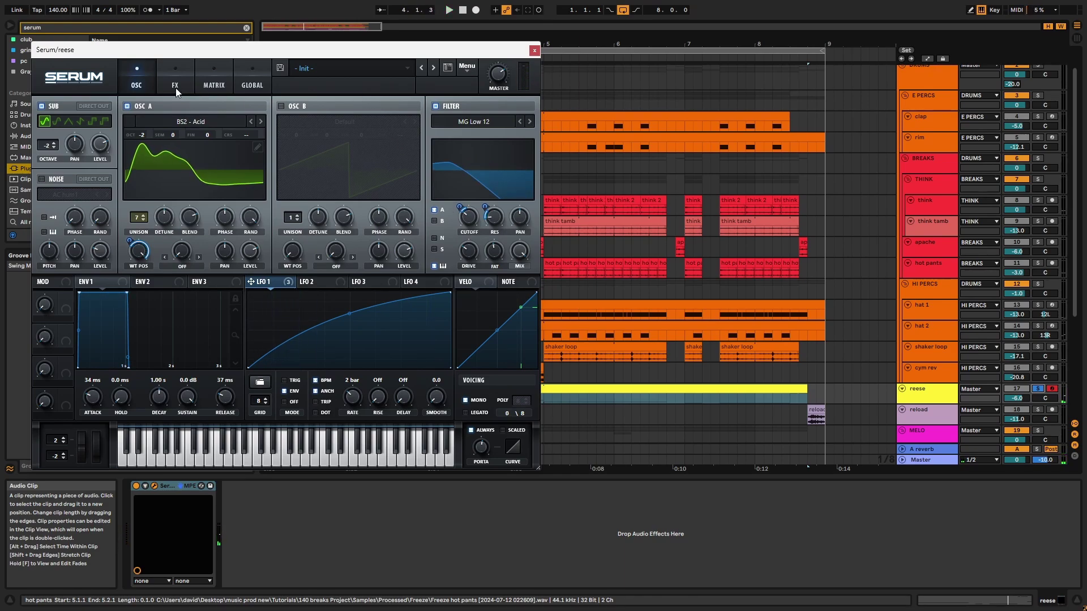
Enable Tube distortion with a post low-pass filter at about 5274 Hz, raise its drive and set its mix to about 44%.
click(175, 88)
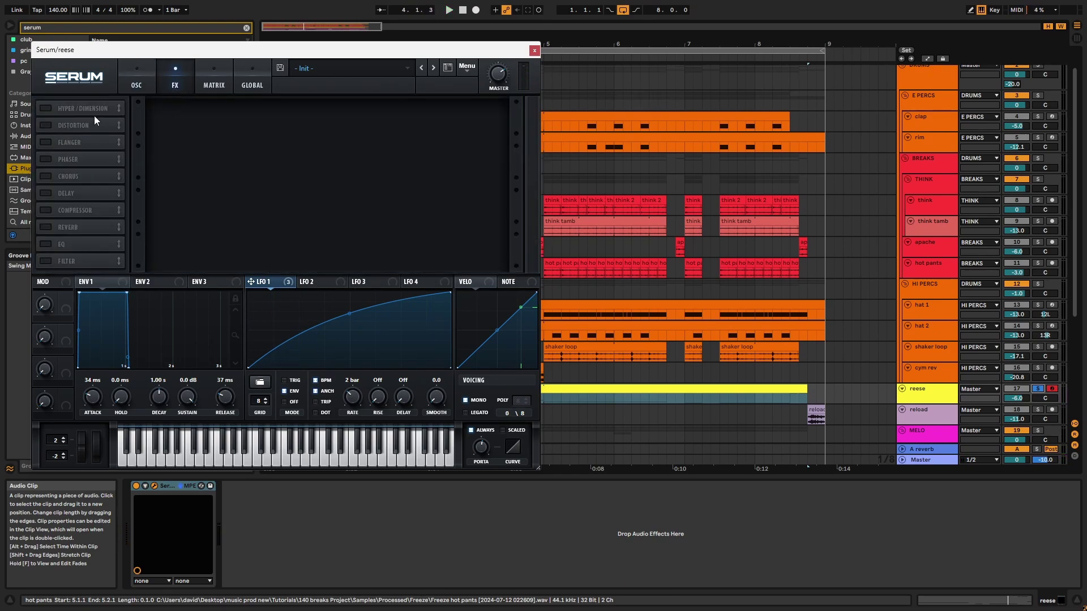
click(48, 128)
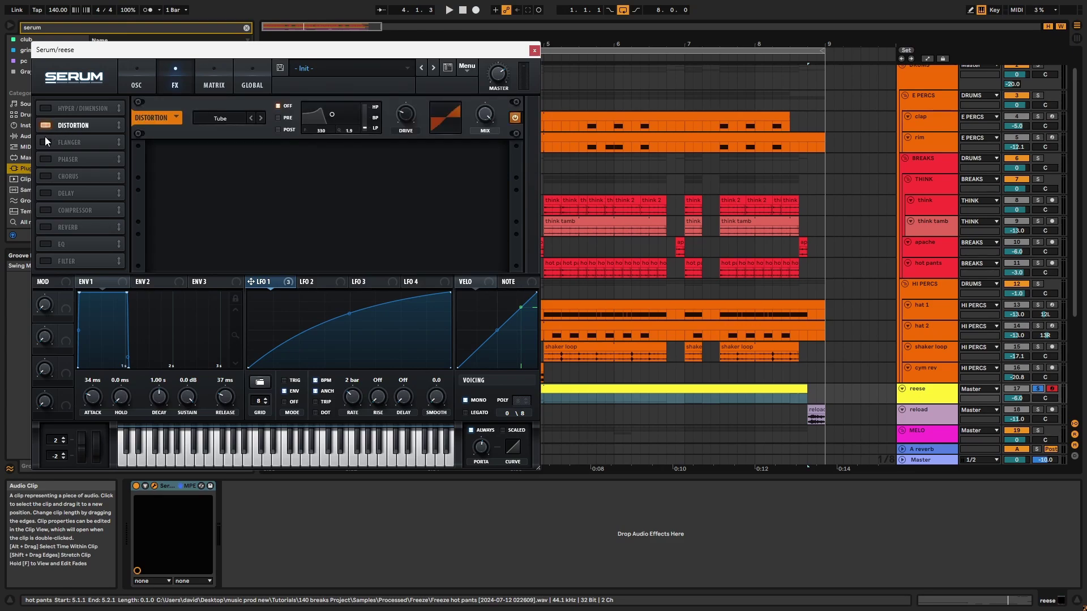
key(space)
drag(332, 117, 343, 121)
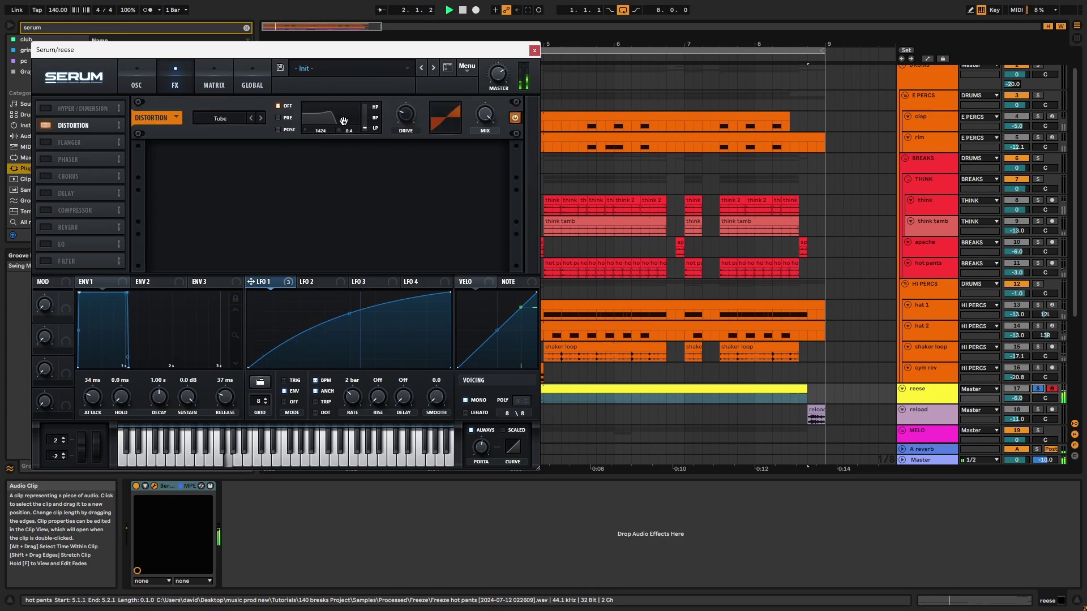
click(278, 129)
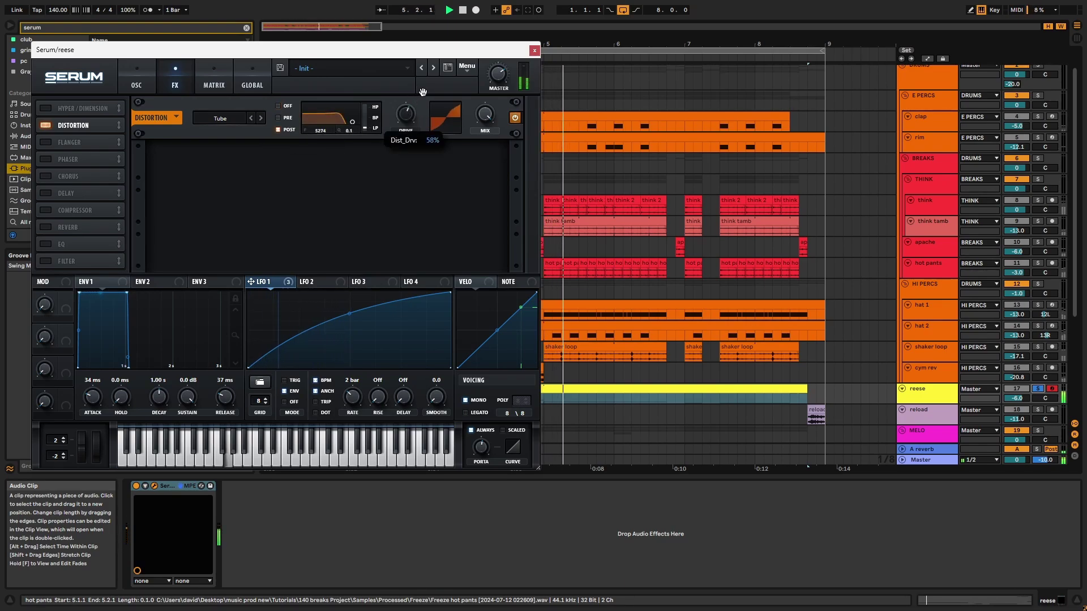
drag(485, 115, 477, 178)
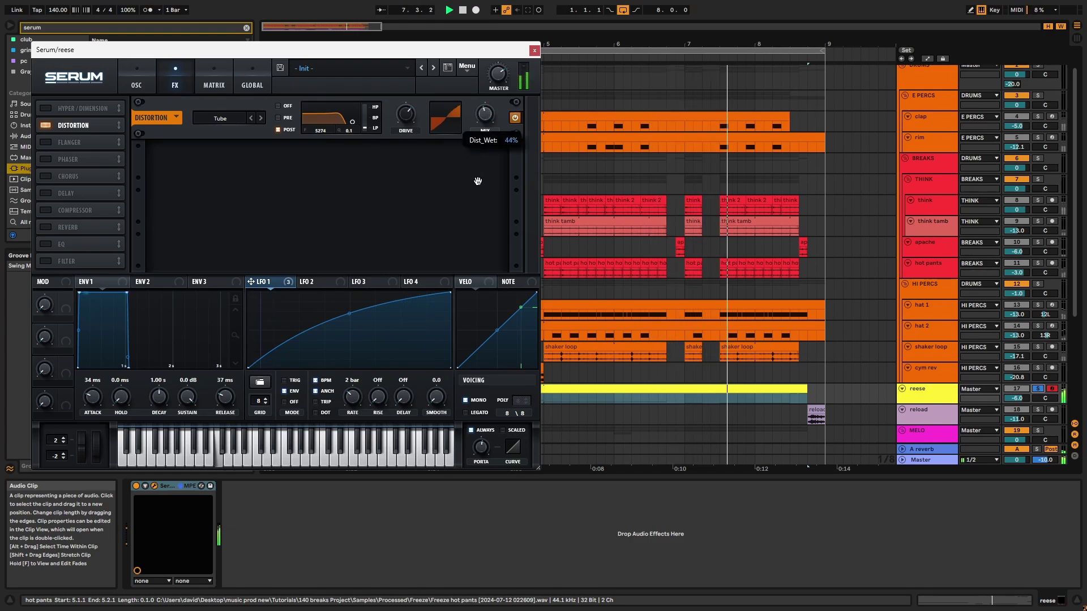
key(space)
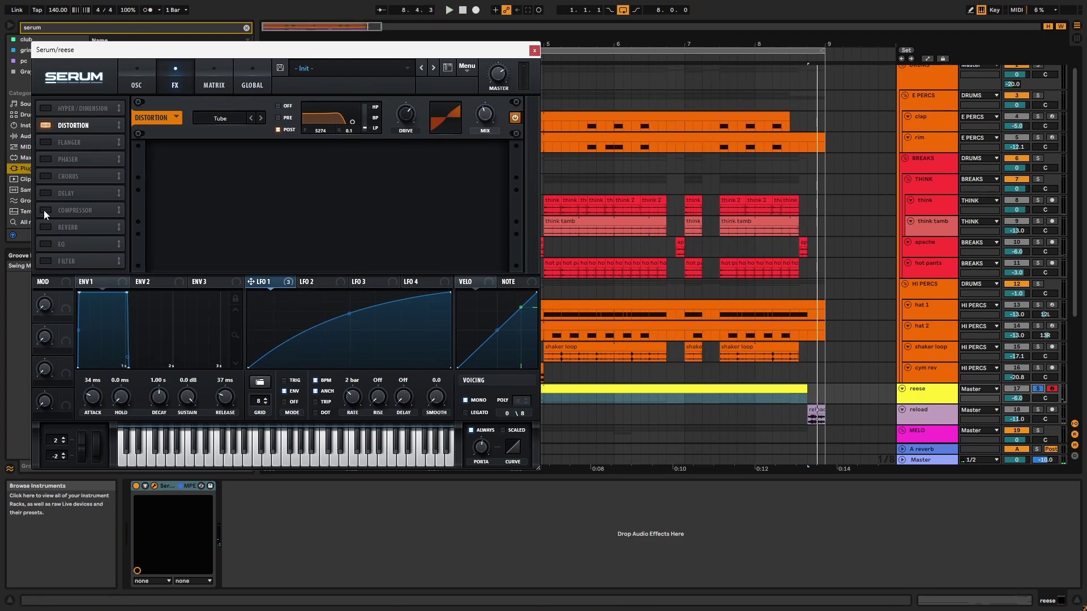
Enable the compressor effect in multiband mode and lower its mix during playback.
click(45, 210)
key(space)
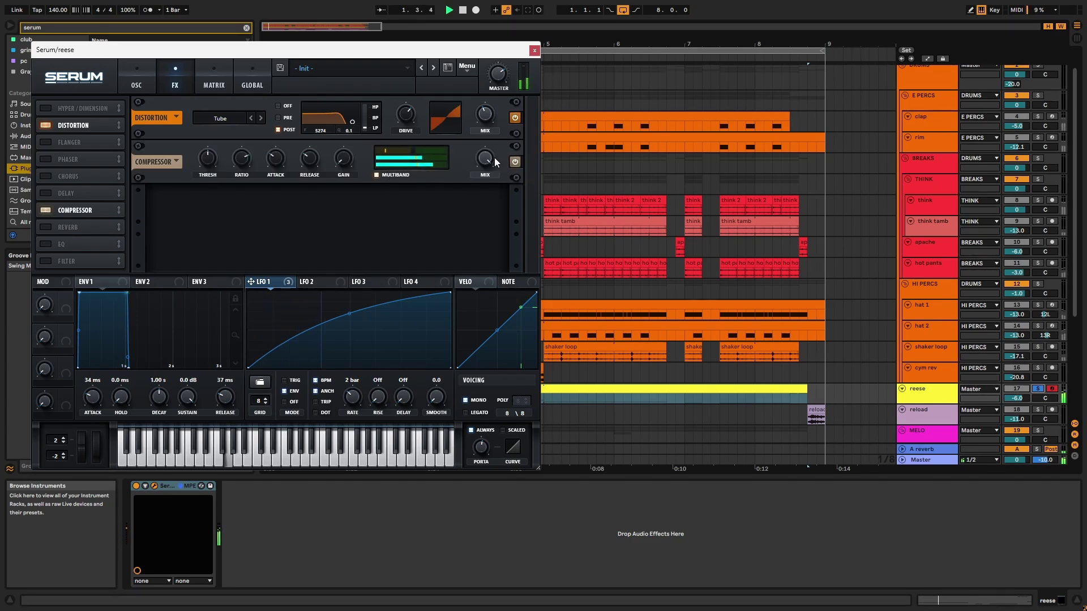
drag(488, 215, 487, 270)
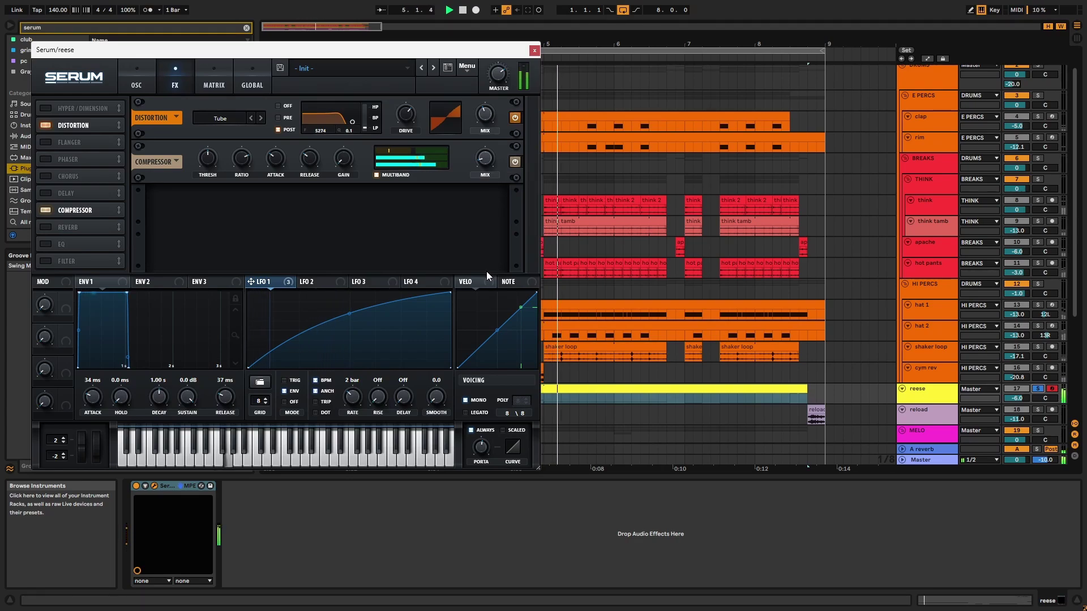
Compare the bass with the distortion and compressor bypassed and re-enabled during playback.
click(515, 162)
click(516, 162)
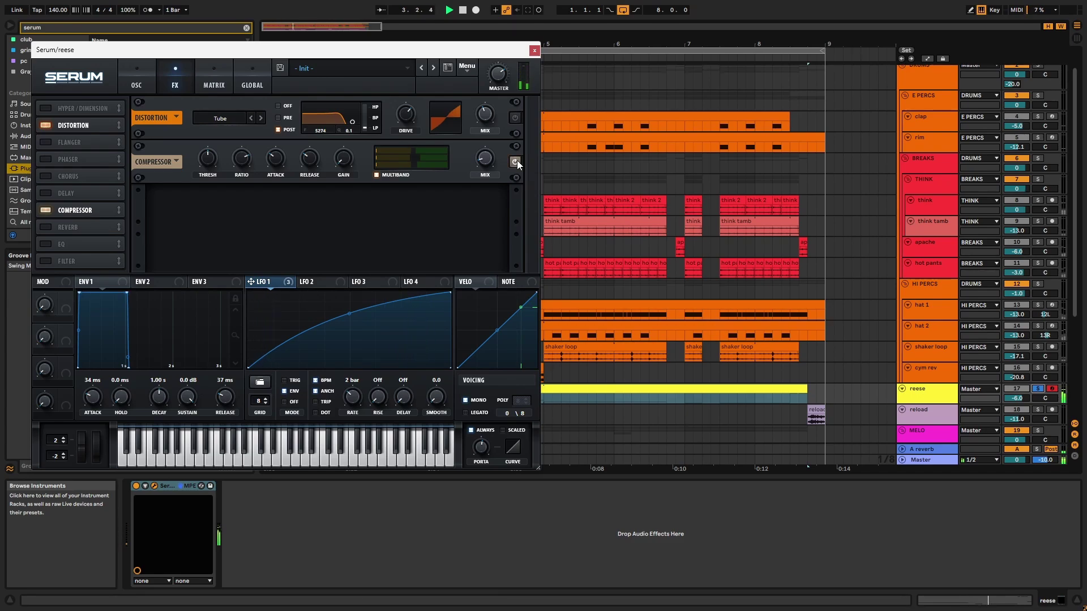
click(517, 161)
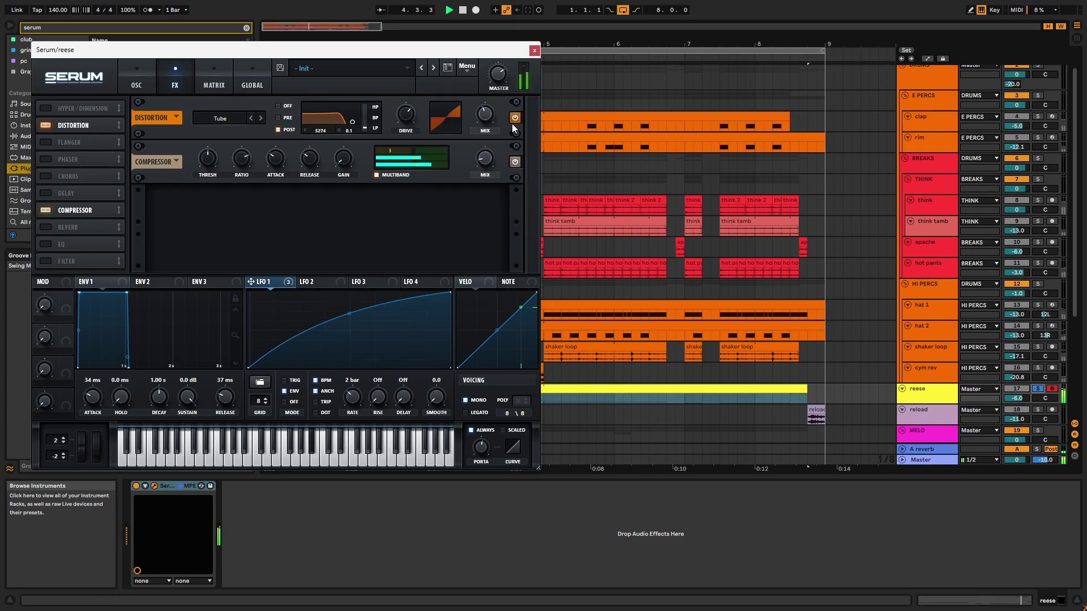
key(space)
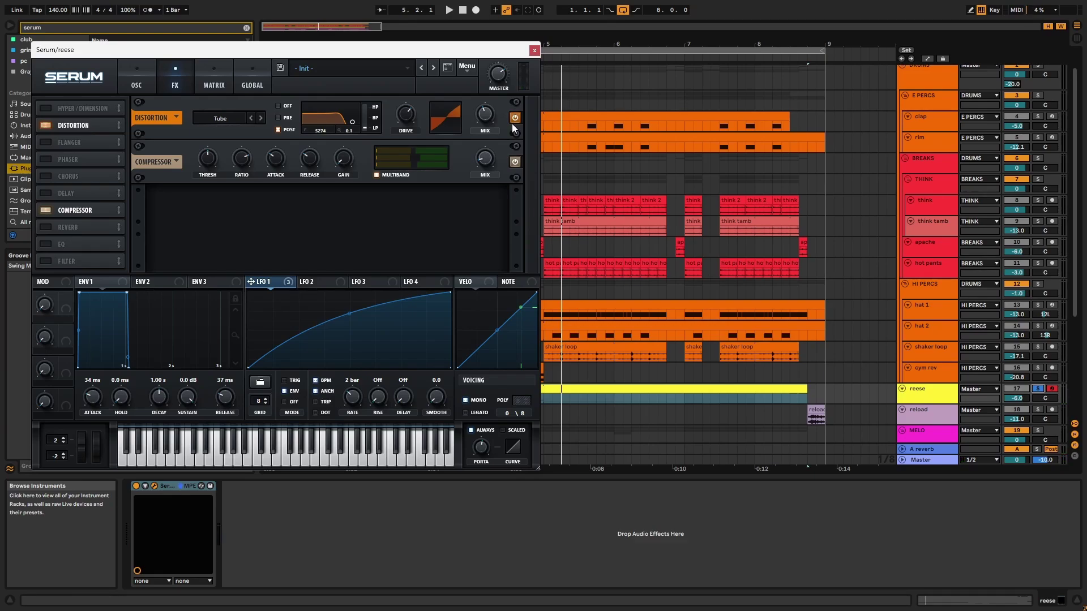
Enable the EQ effect, switch its low band to a peak shape and apply a slight gain cut.
click(49, 243)
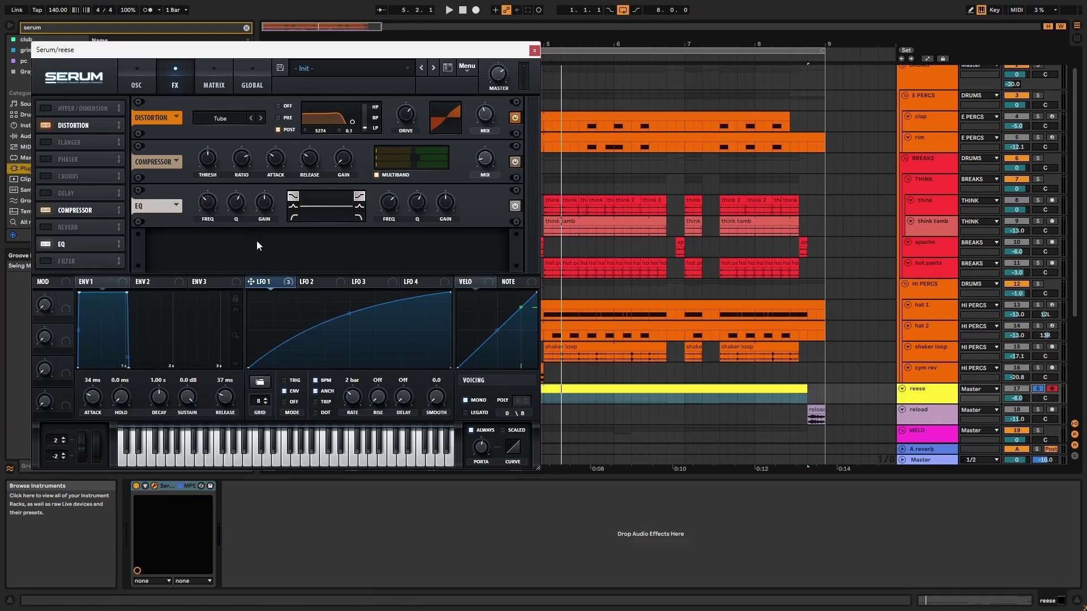
key(space)
click(292, 206)
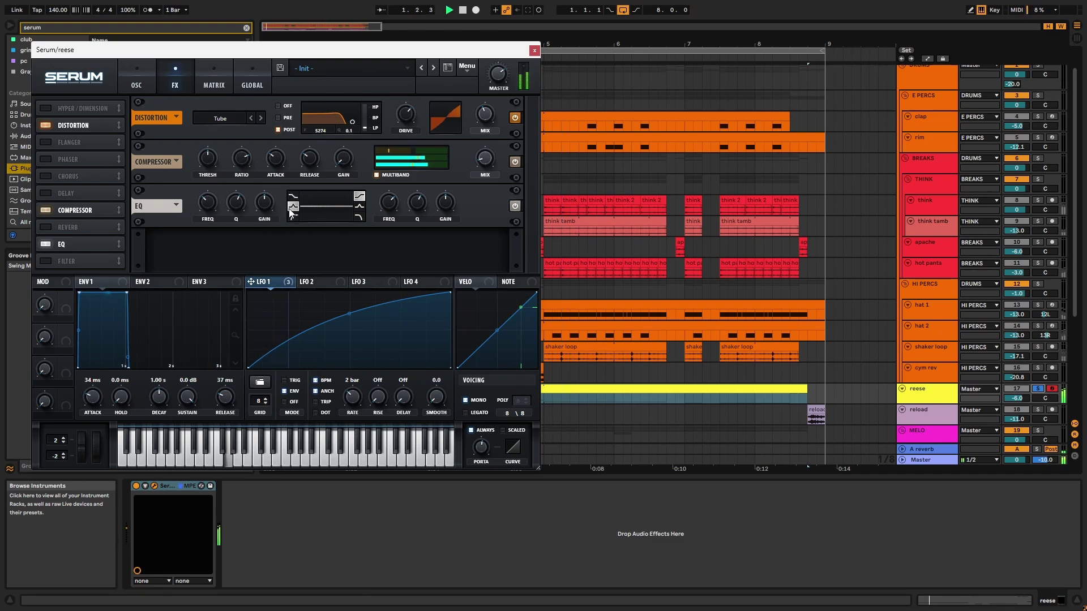
drag(273, 205, 274, 193)
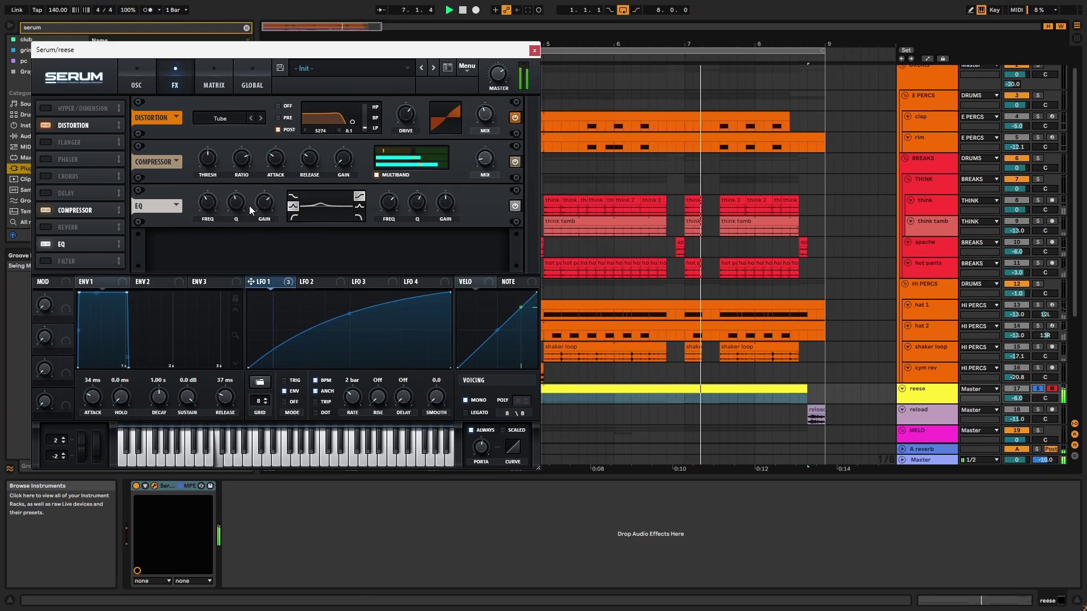
drag(263, 205, 257, 238)
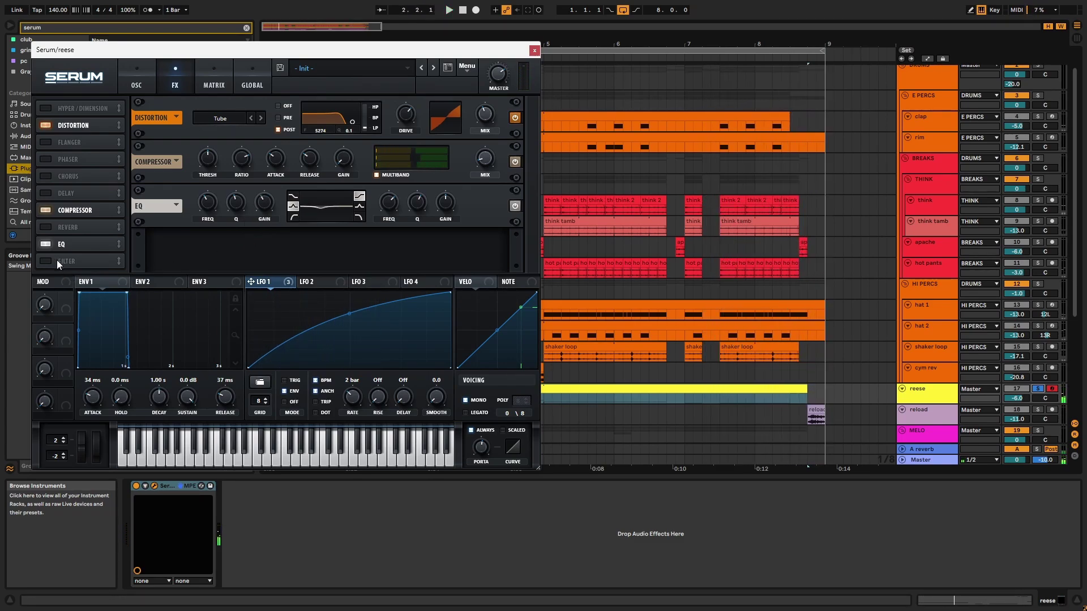
Enable the chorus, move it below the EQ in the effects chain and switch its filter to HPF.
click(45, 178)
drag(45, 177, 87, 239)
key(space)
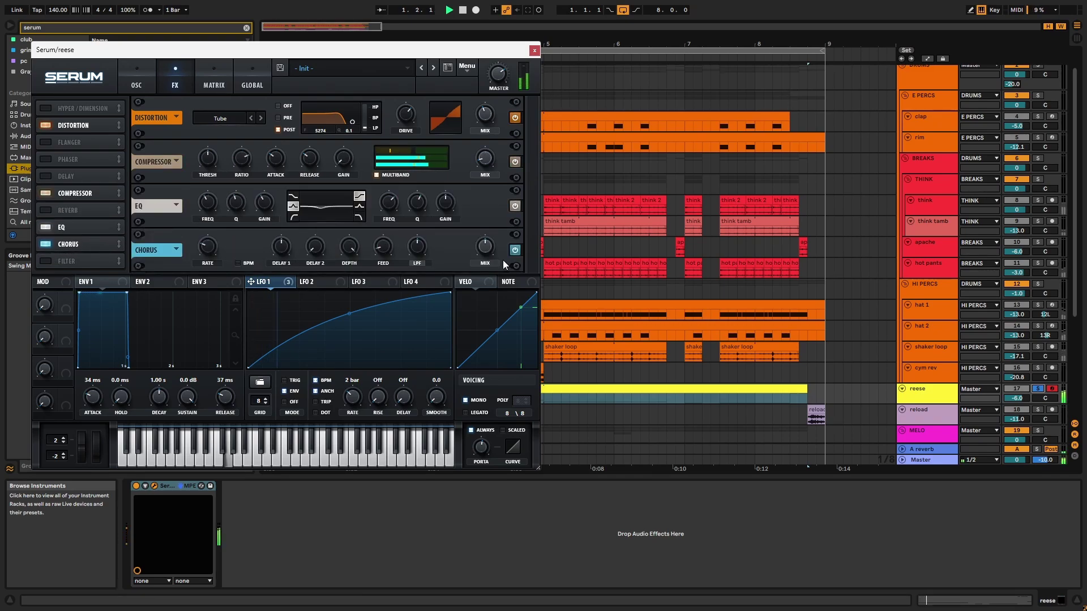
click(418, 264)
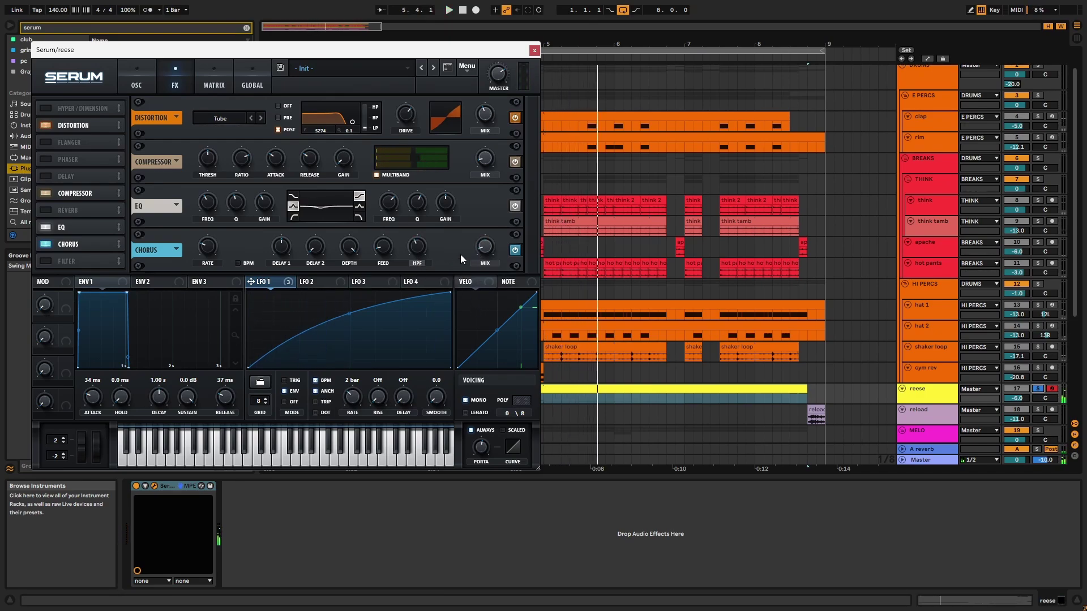
Close the synth window, open the reese MIDI clip to examine its notes during playback, and return to the arrangement.
click(535, 50)
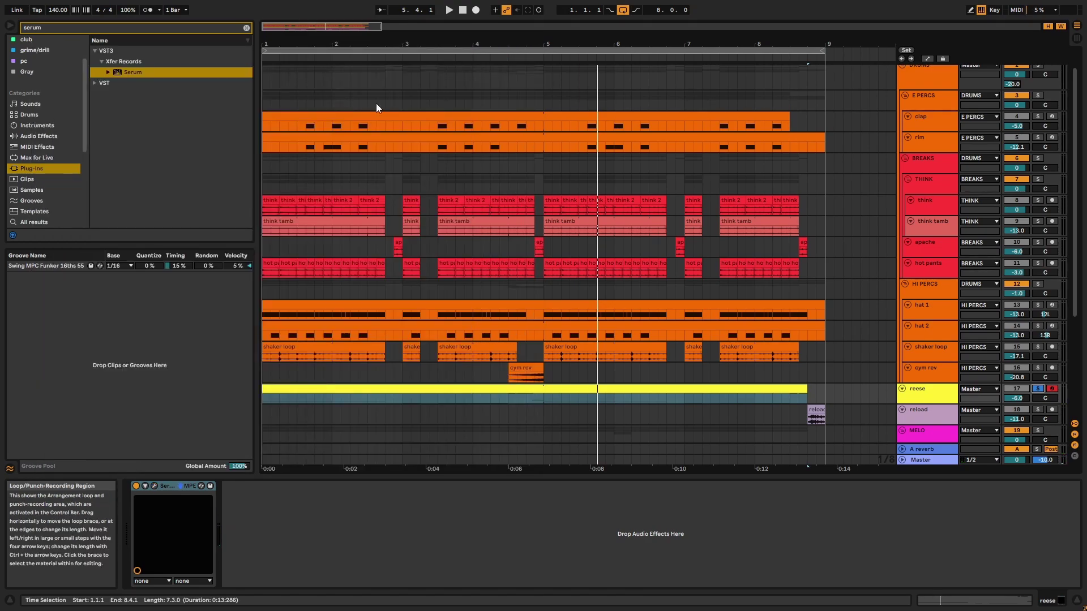
double_click(576, 387)
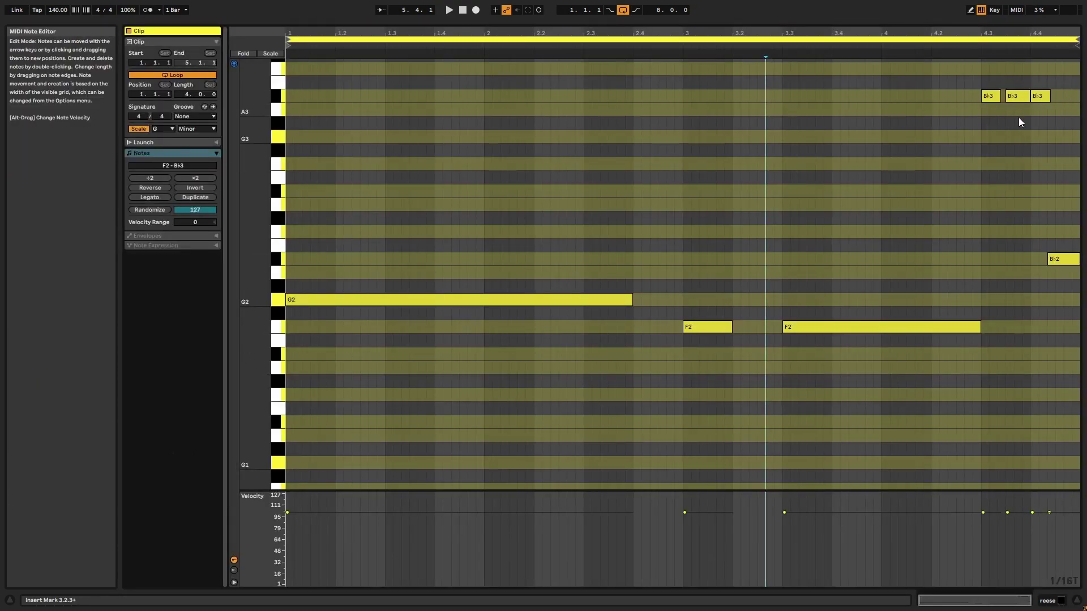
right_click(853, 141)
click(1002, 130)
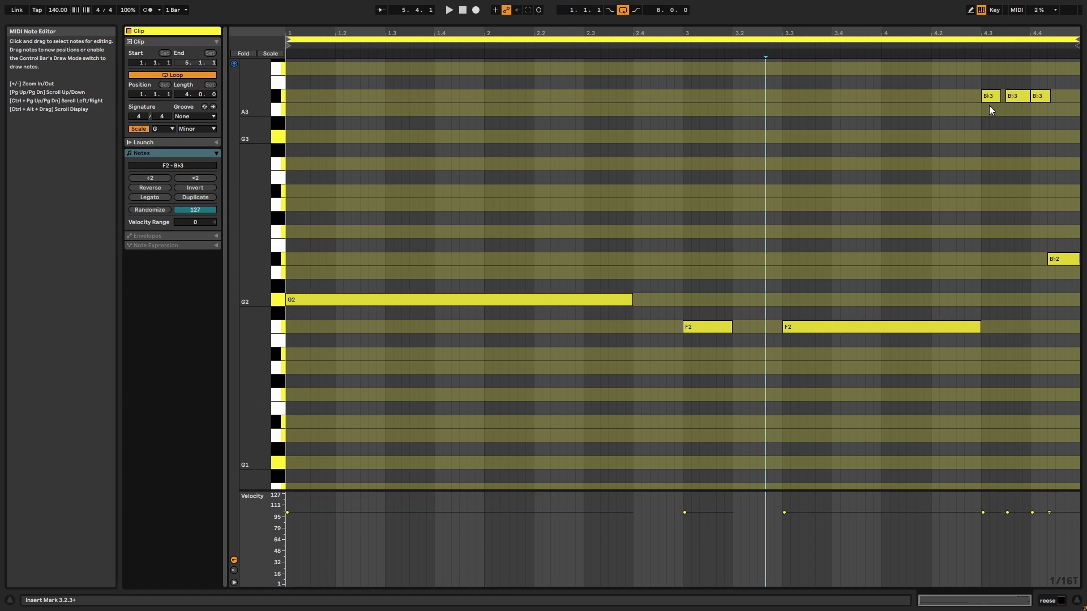
click(764, 43)
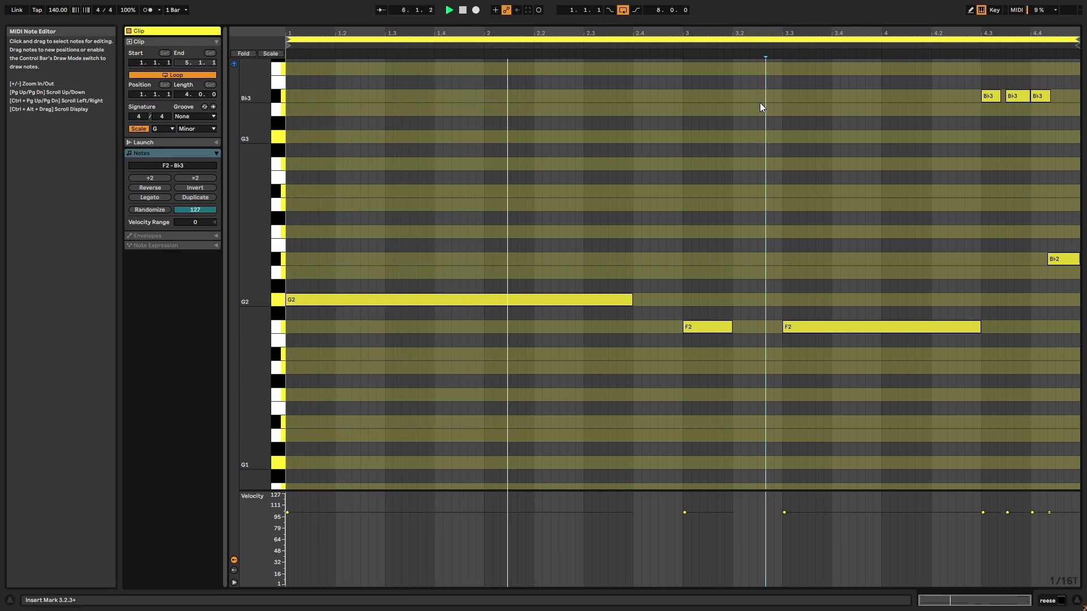
key(Tab)
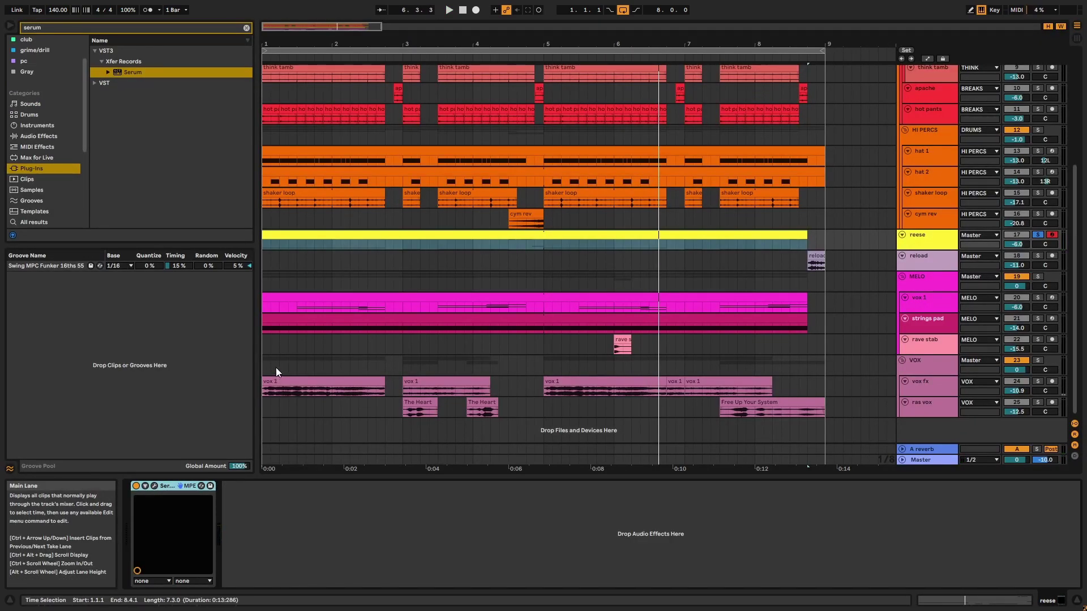
Search the browser for "utility" and add the Utility device after Serum on the reese track.
key(ctrl+f)
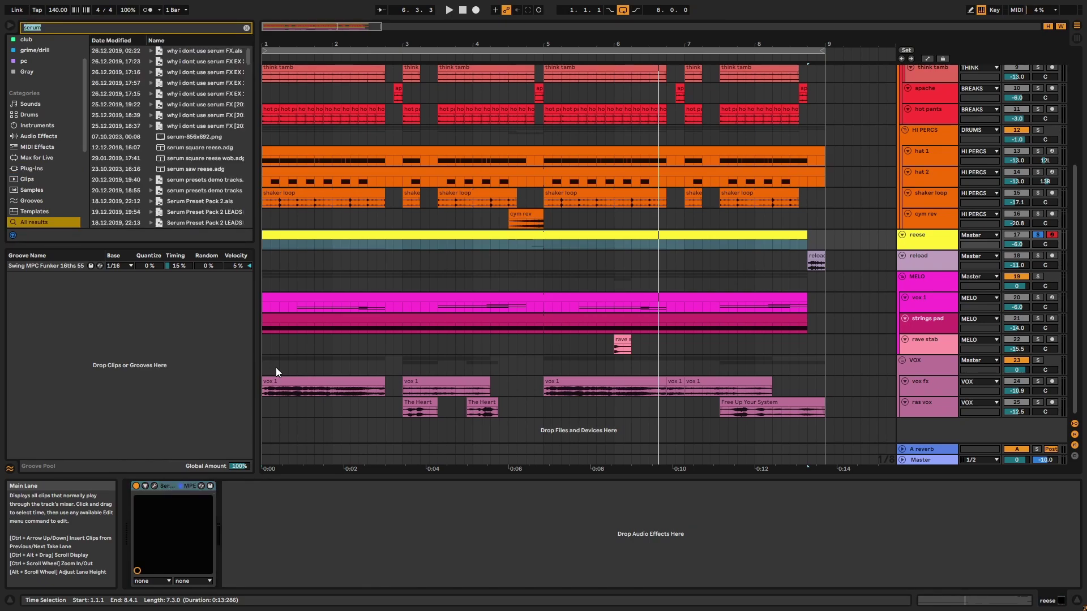
text(utility)
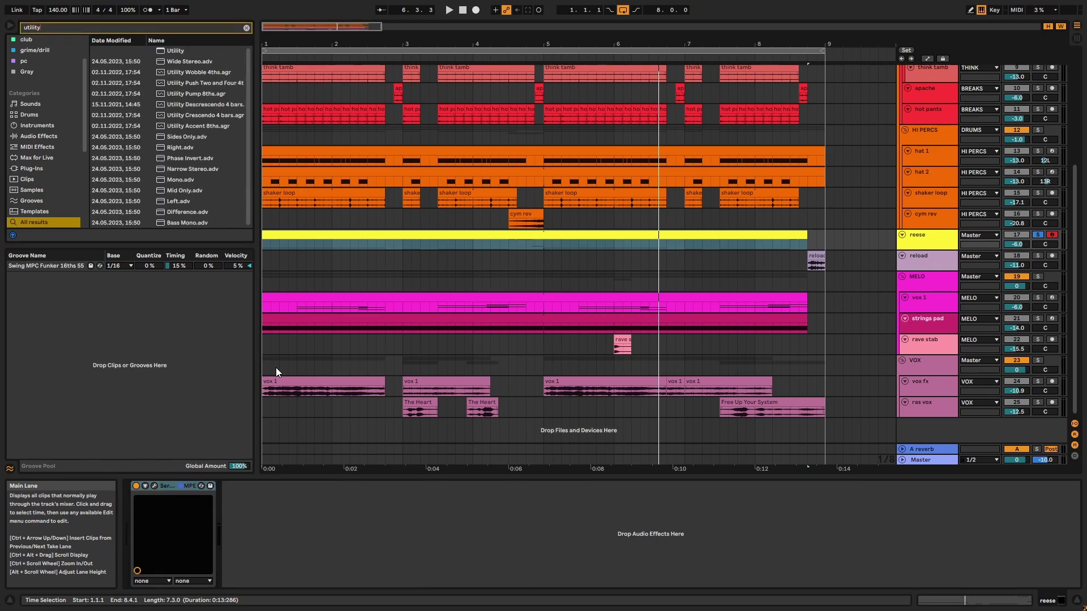
key(Down)
key(Return)
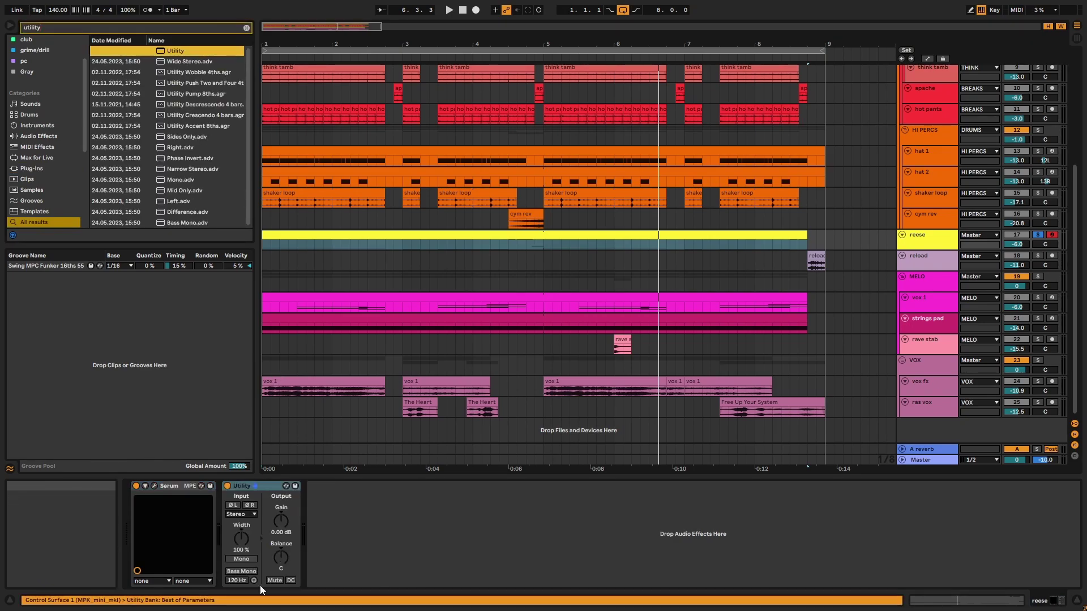
Turn on Bass Mono in Utility at 500 Hz and compare the sound with the device bypassed.
click(245, 571)
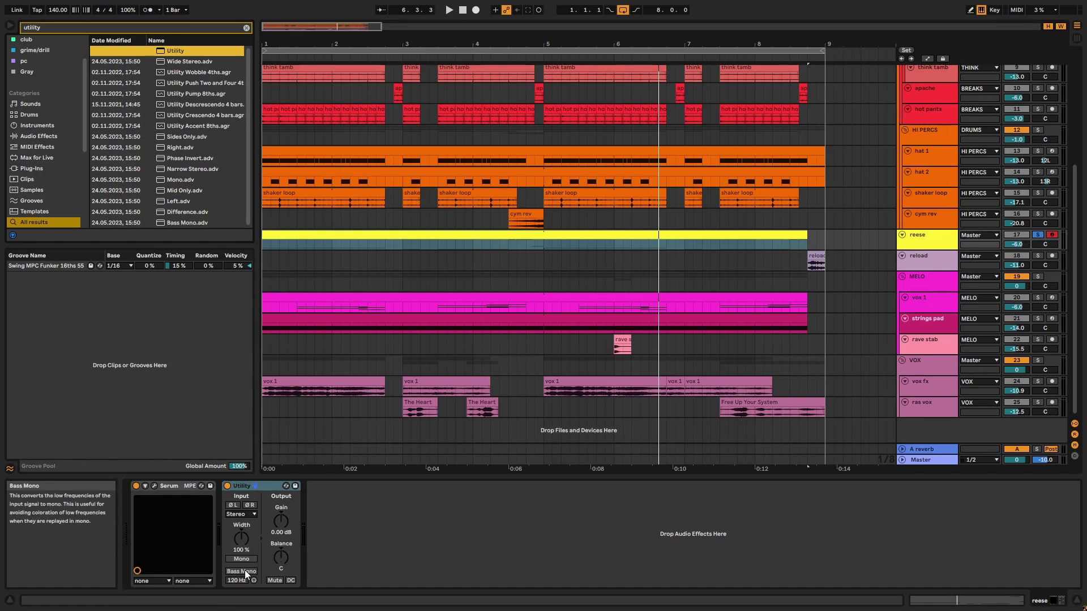
drag(238, 579, 246, 569)
key(space)
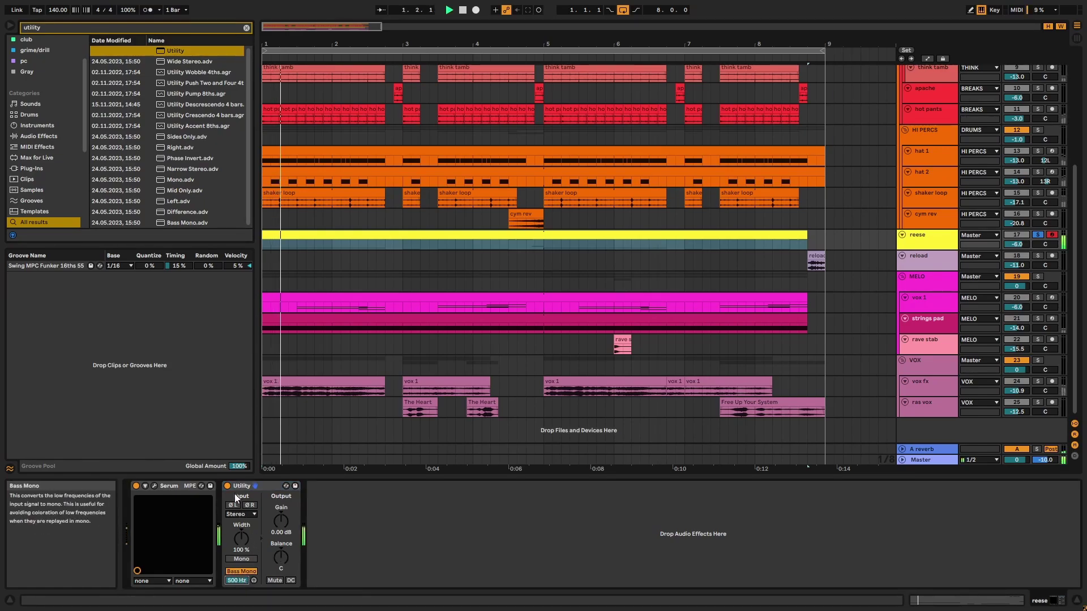
click(226, 486)
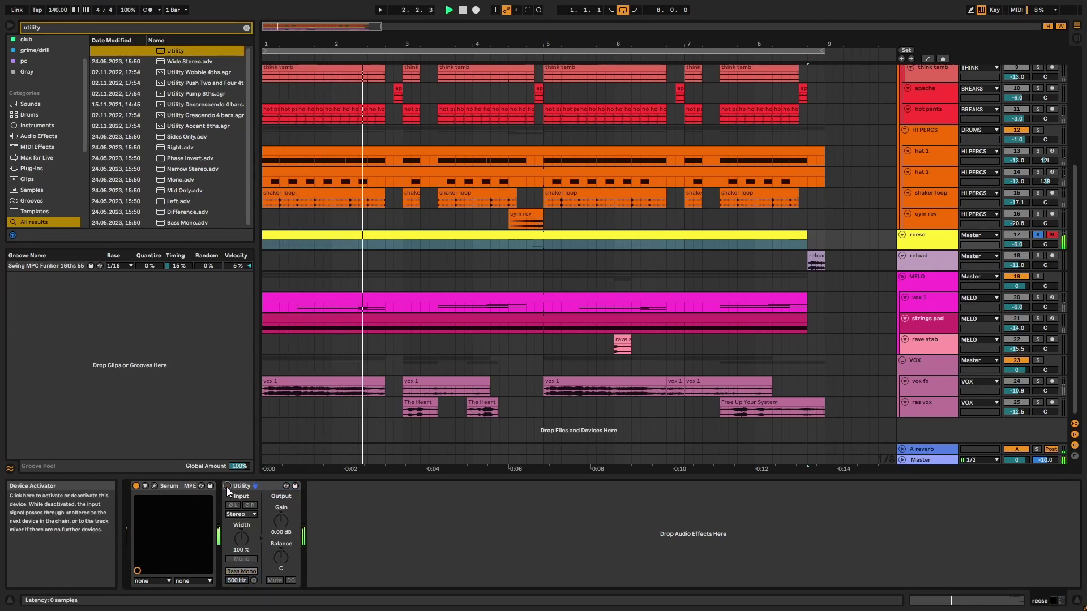
click(227, 486)
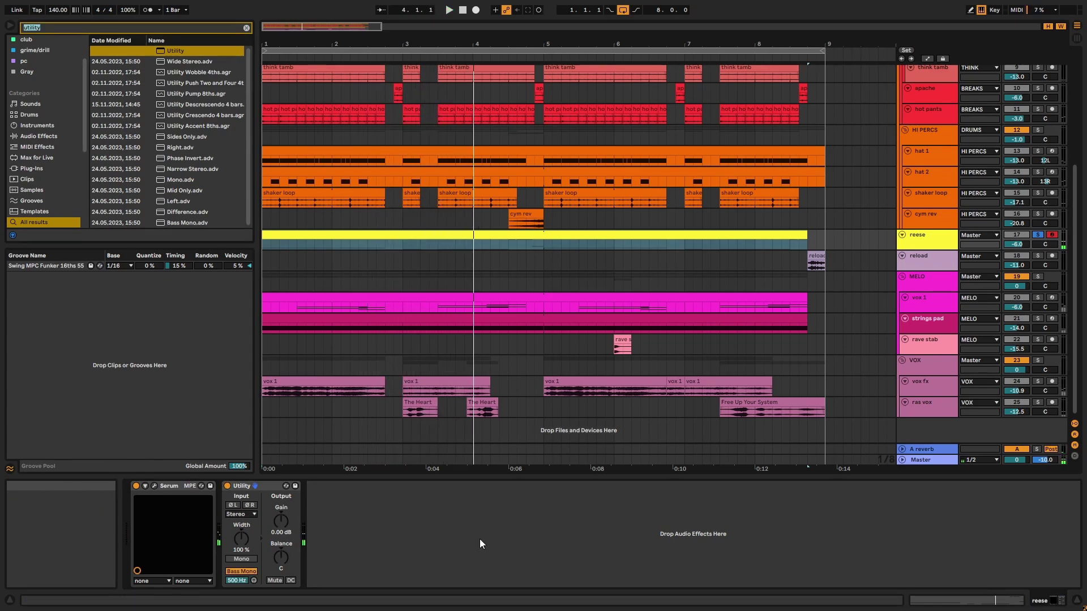
Search the browser for "mult" and add Multiband Dynamics after Utility on the reese track.
text(mul;ti)
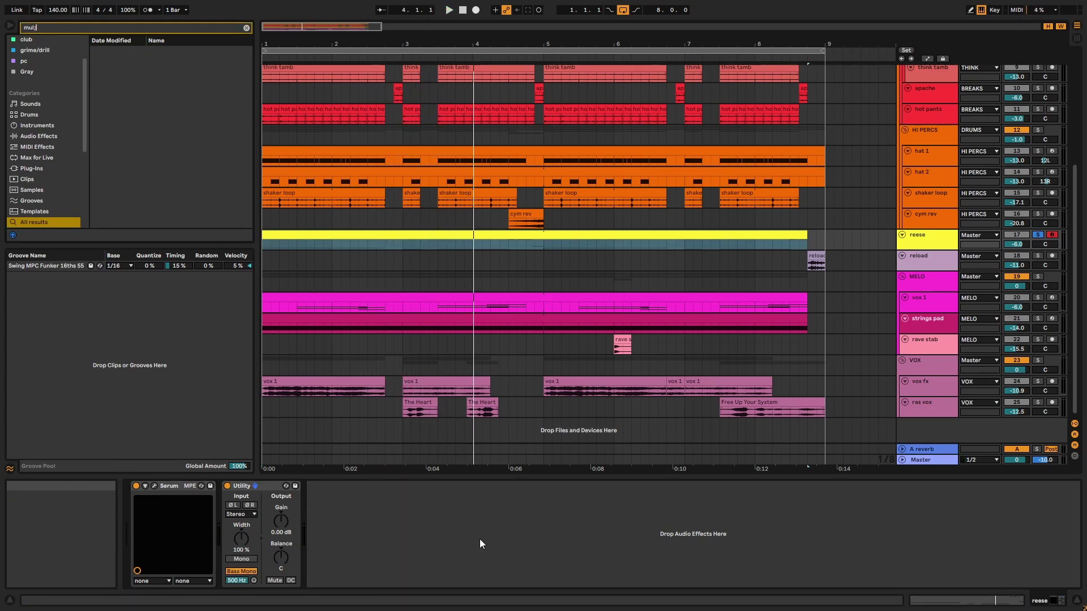
key(BackSpace)
text(t)
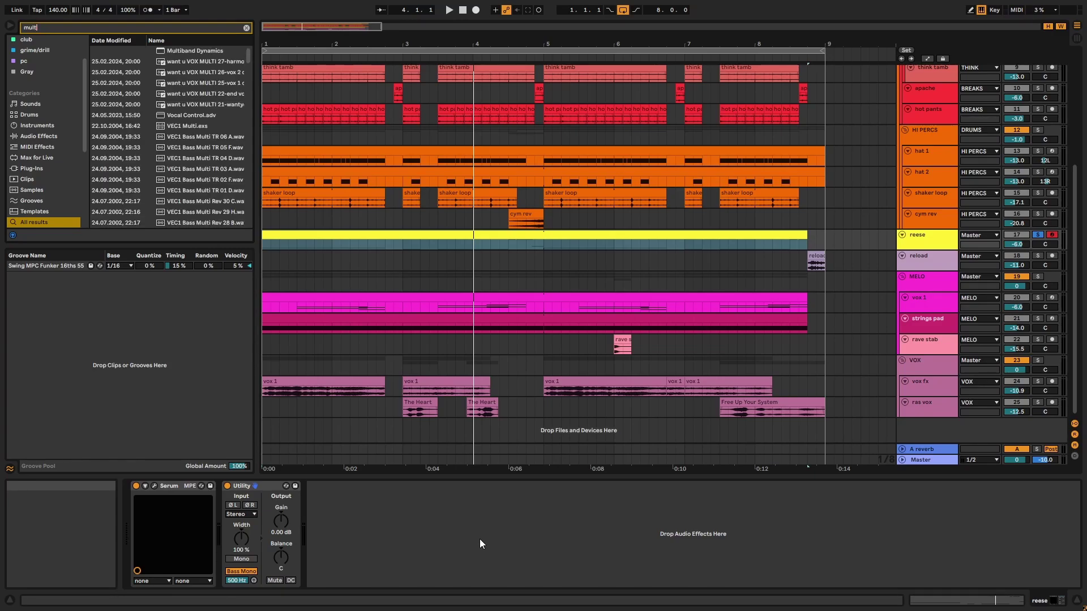
key(Down)
key(Return)
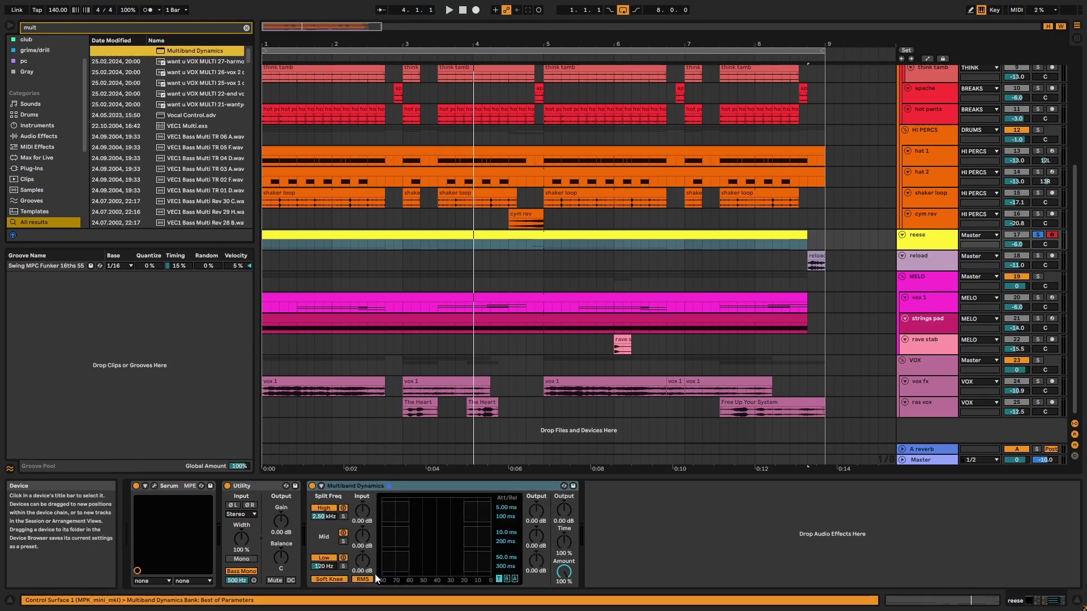
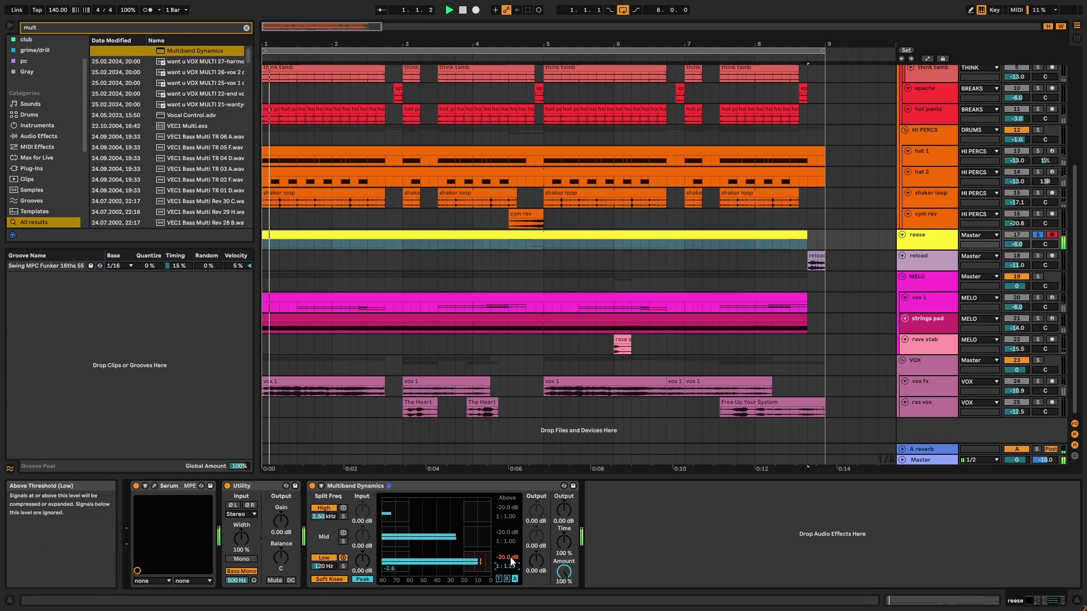
Set the low band's above threshold to -15.6 dB and its ratio to 1:1.49 in Multiband Dynamics.
mouse_move(507, 557)
mouse_down()
mouse_move(506, 566)
mouse_move(507, 549)
mouse_up()
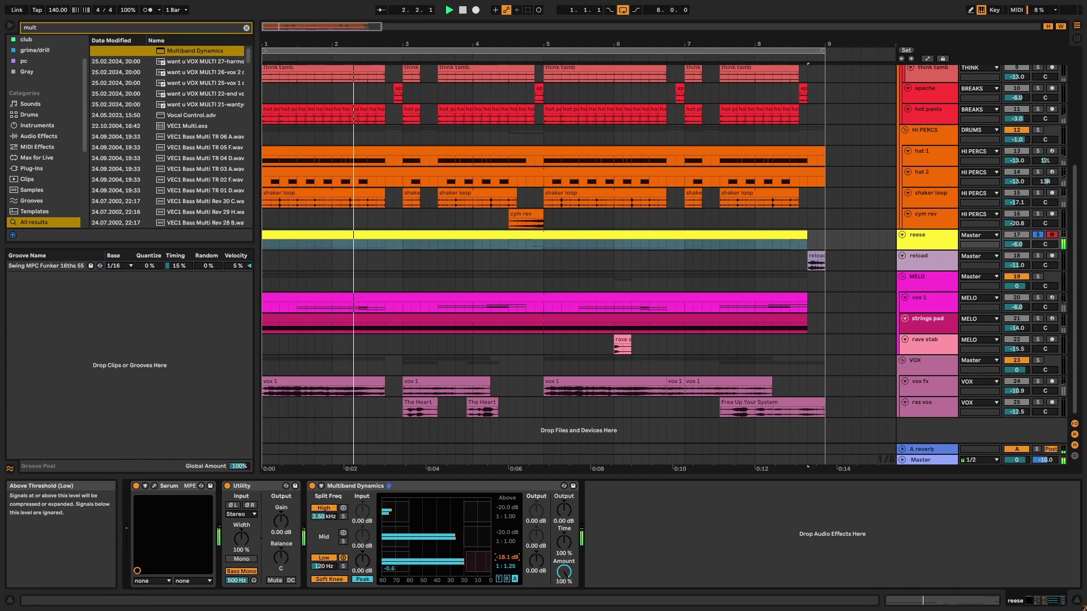
click(508, 566)
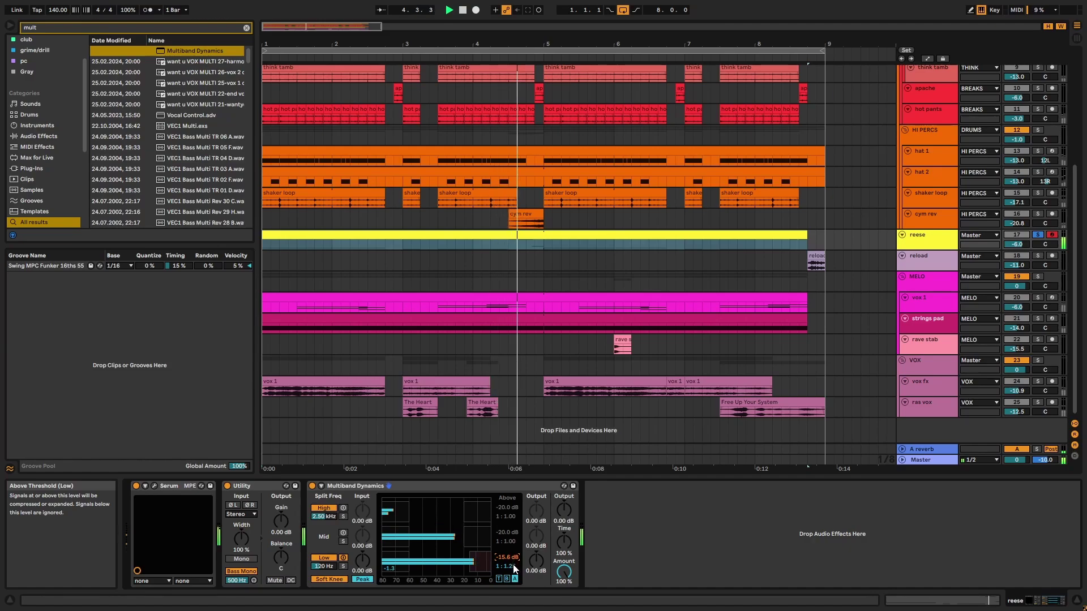
key(Up)
key(Up)
key(Up)
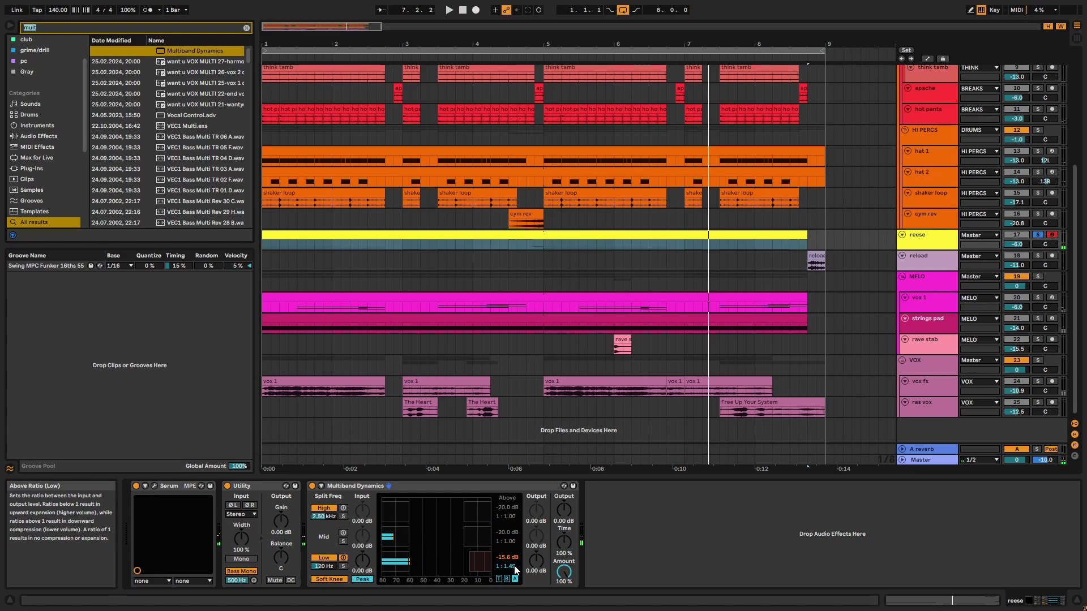
Search the browser for "limiter", add Limiter after Multiband Dynamics, and lower its ceiling to -9.19 dB during playback.
text(limiter)
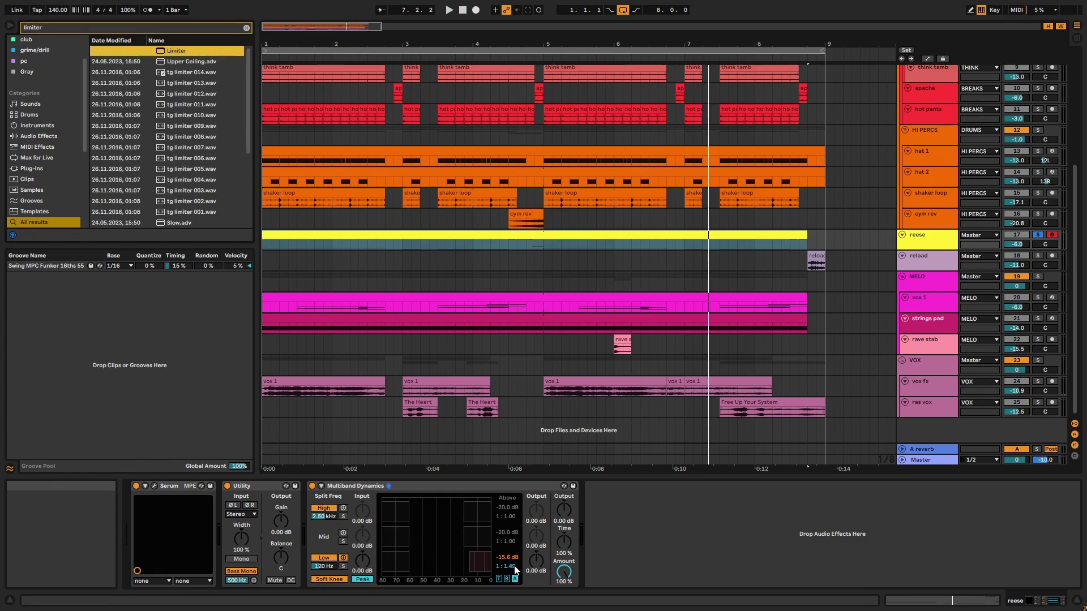
key(Return)
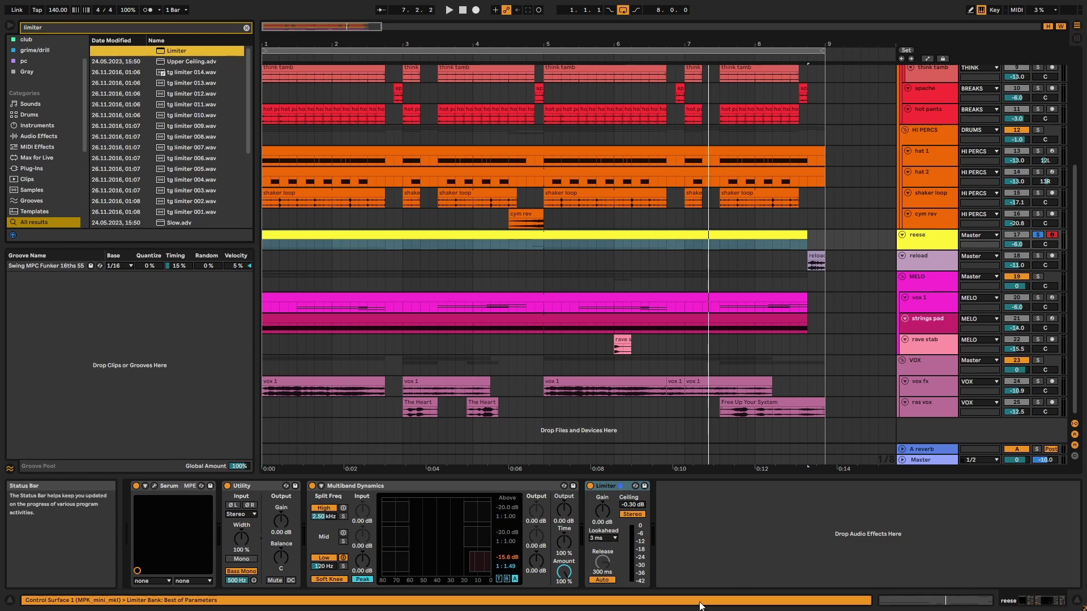
key(space)
drag(632, 505, 633, 567)
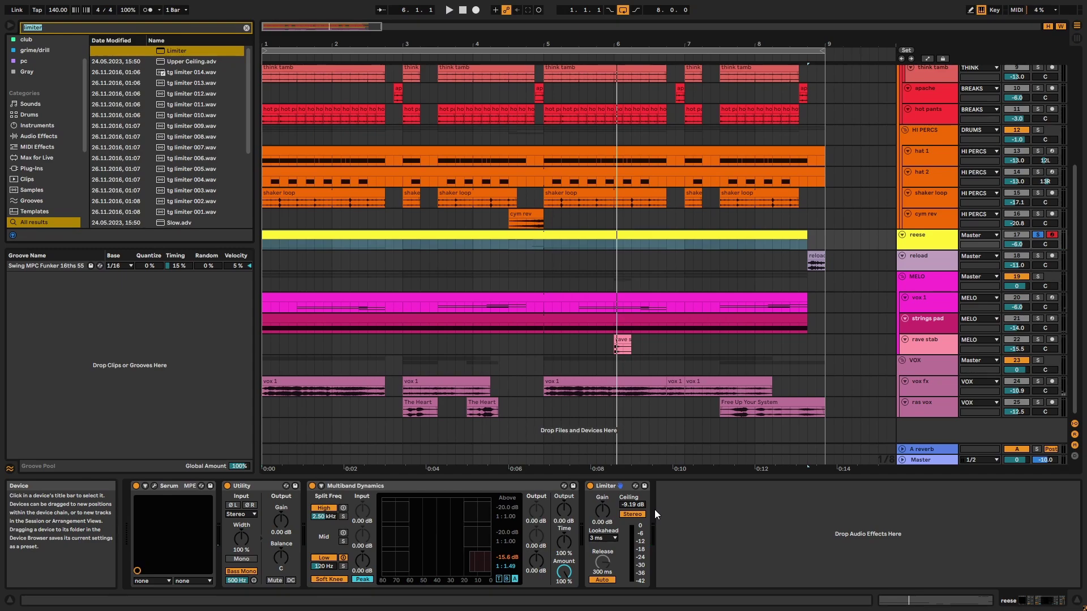
Search for "compress", add Compressor after the Limiter, and choose the kick track as its sidechain audio source.
text(compress)
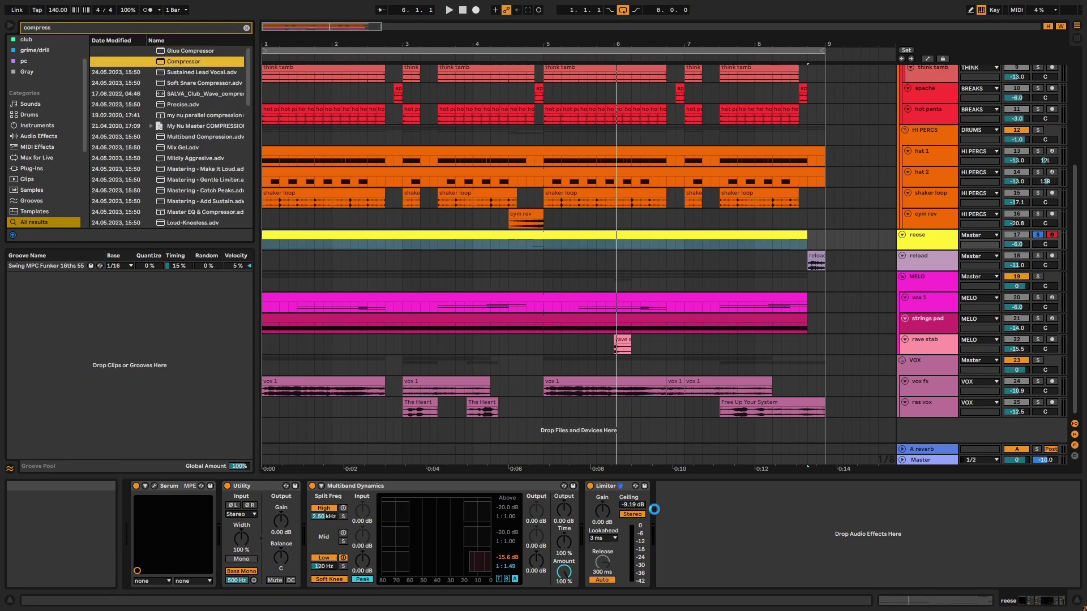
key(Return)
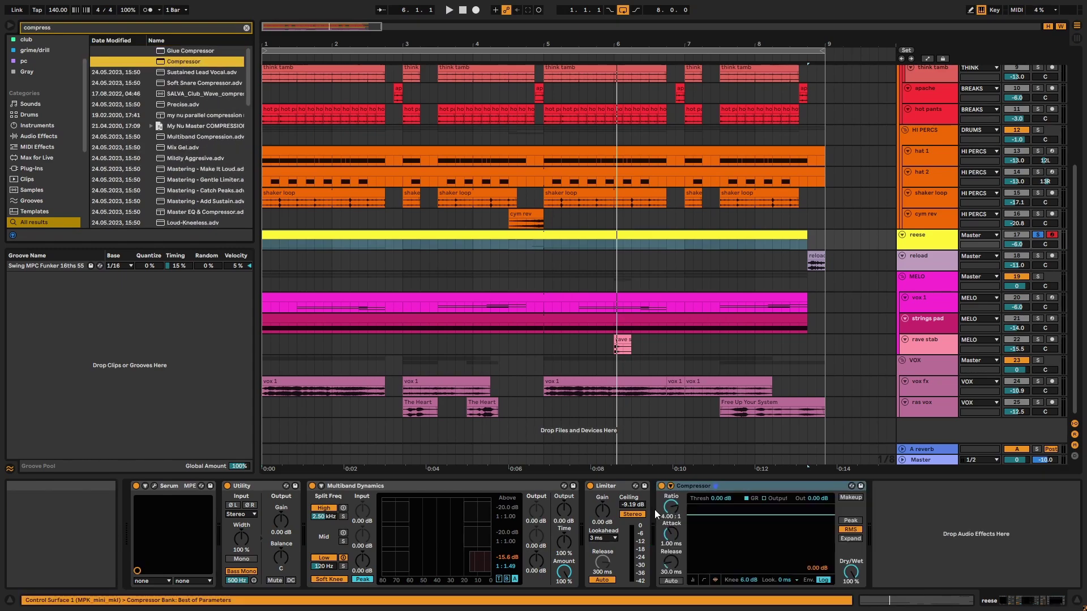
click(670, 486)
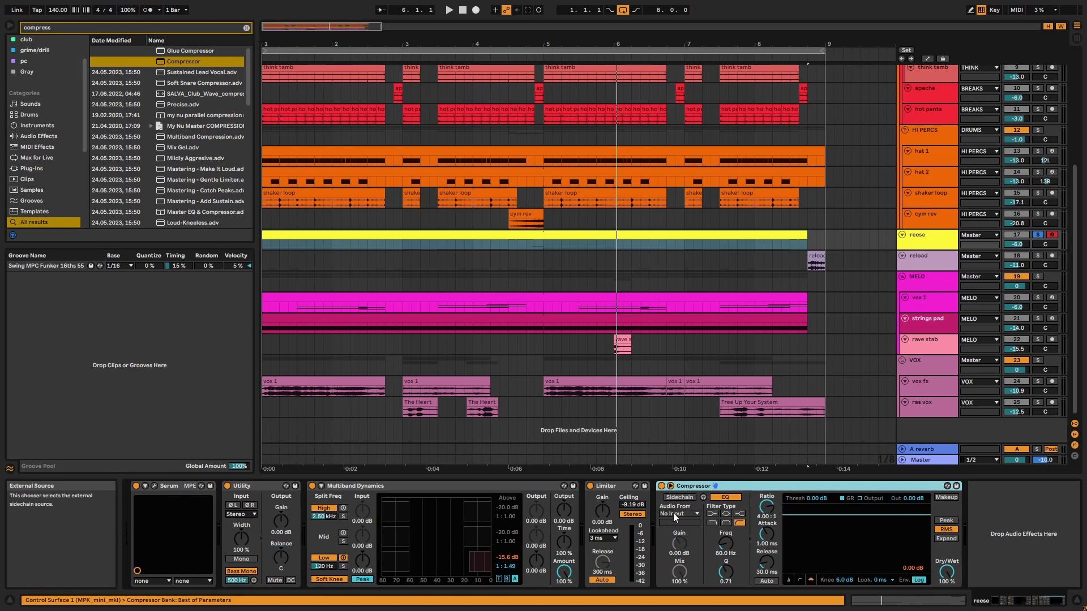
click(675, 513)
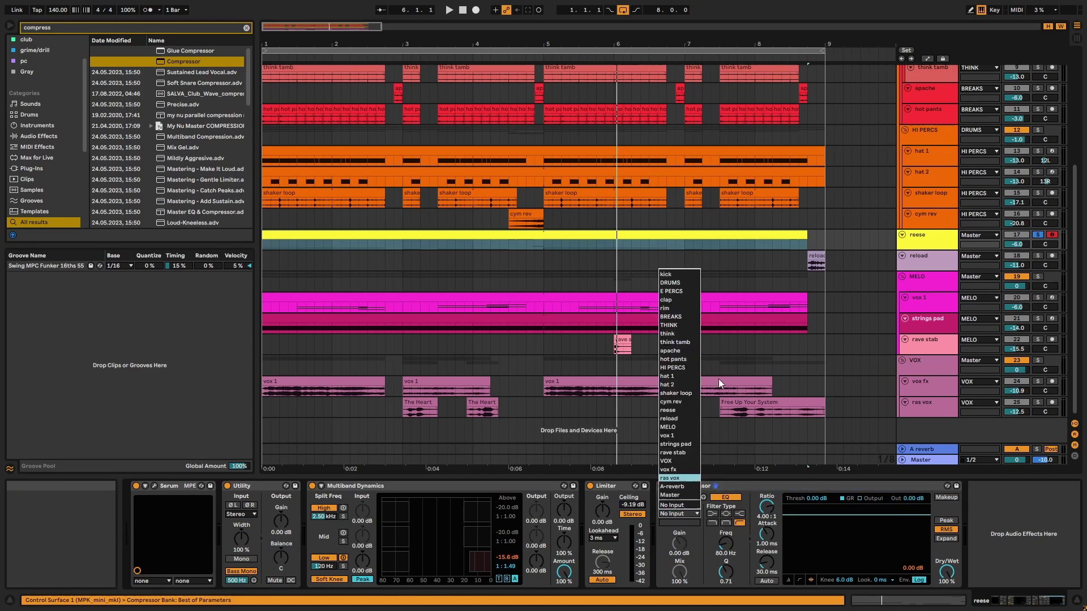
click(684, 274)
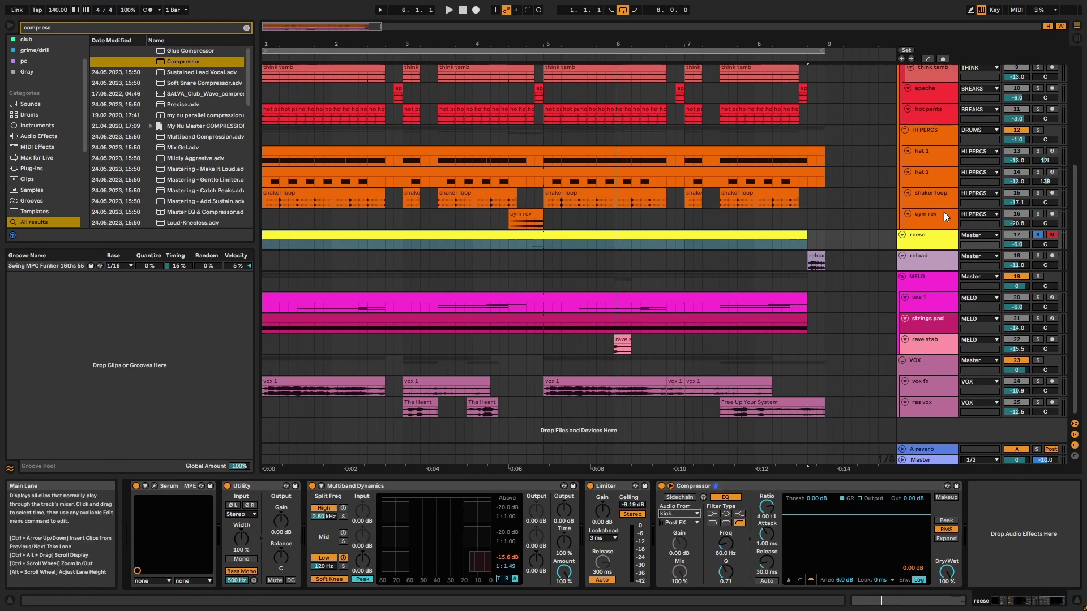
During playback, enable the Compressor's sidechain, lower its threshold to -20.1 dB in the meter view, and turn on automatic release.
key(space)
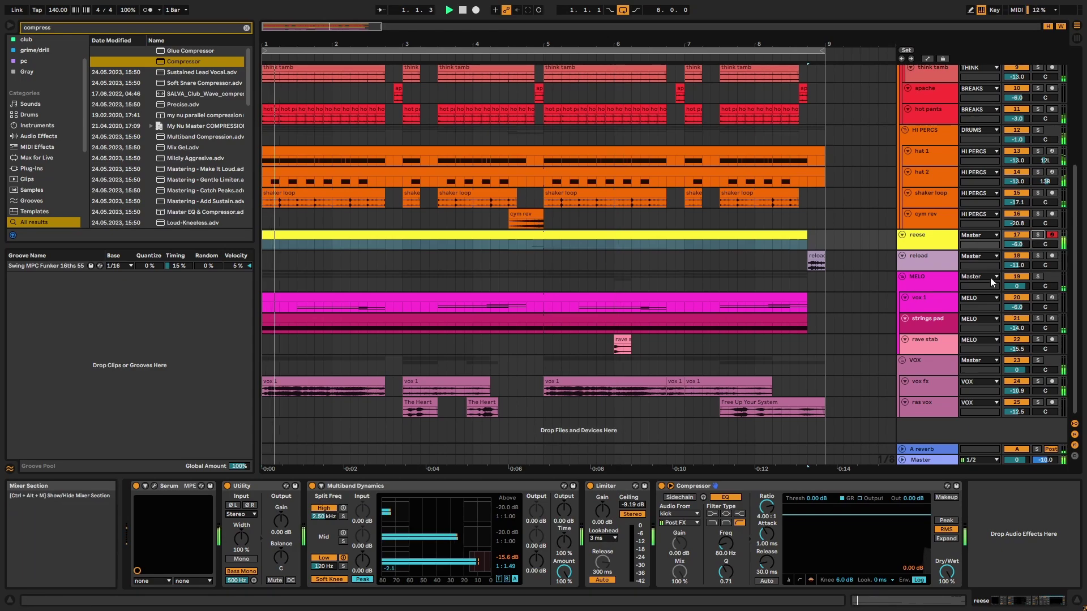
click(682, 497)
click(788, 580)
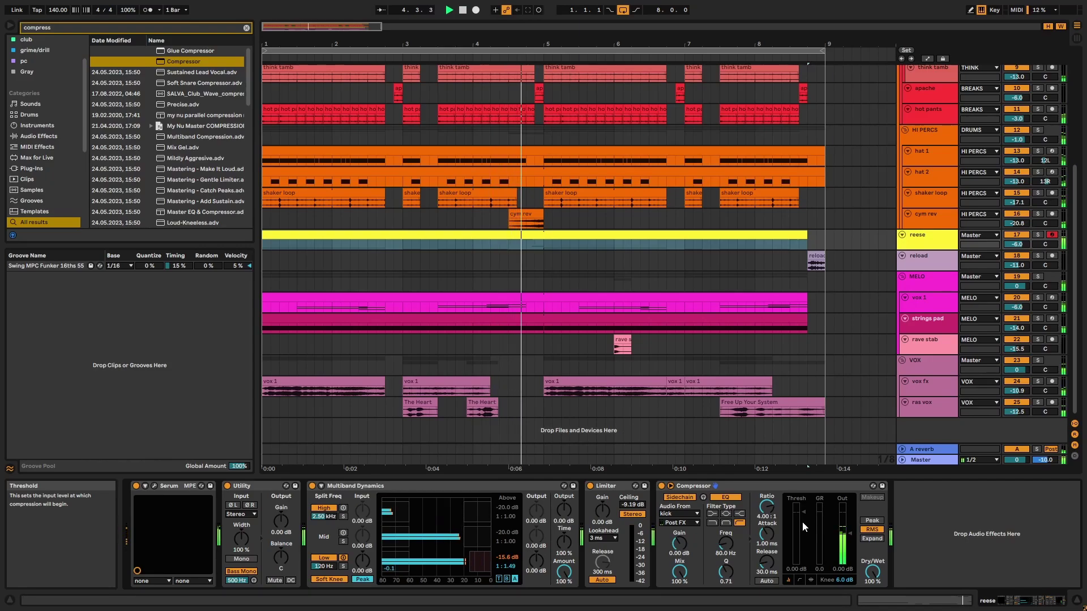
drag(804, 515, 803, 538)
click(766, 580)
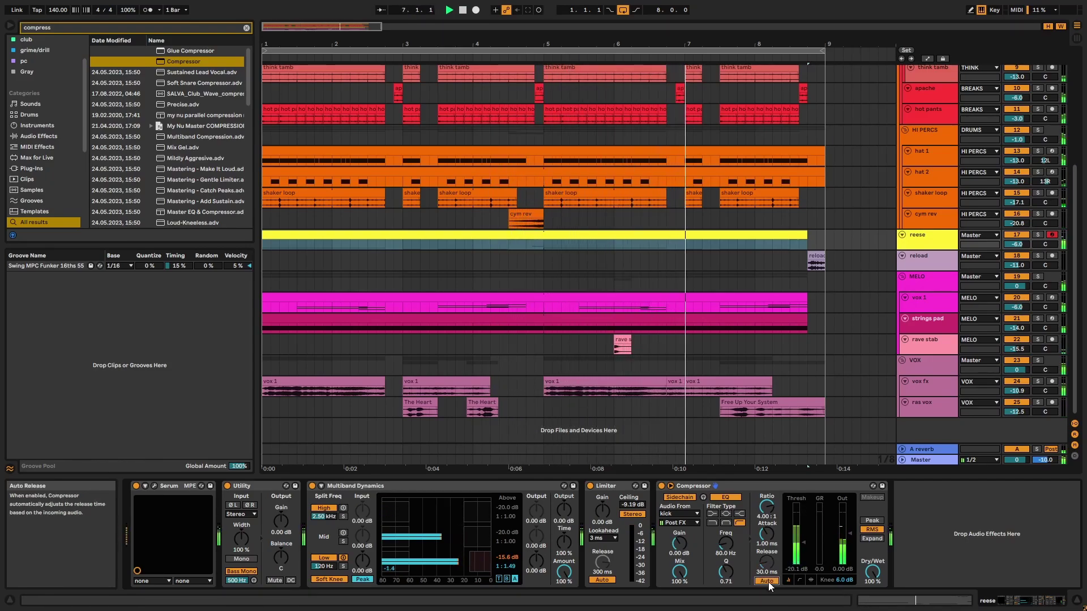